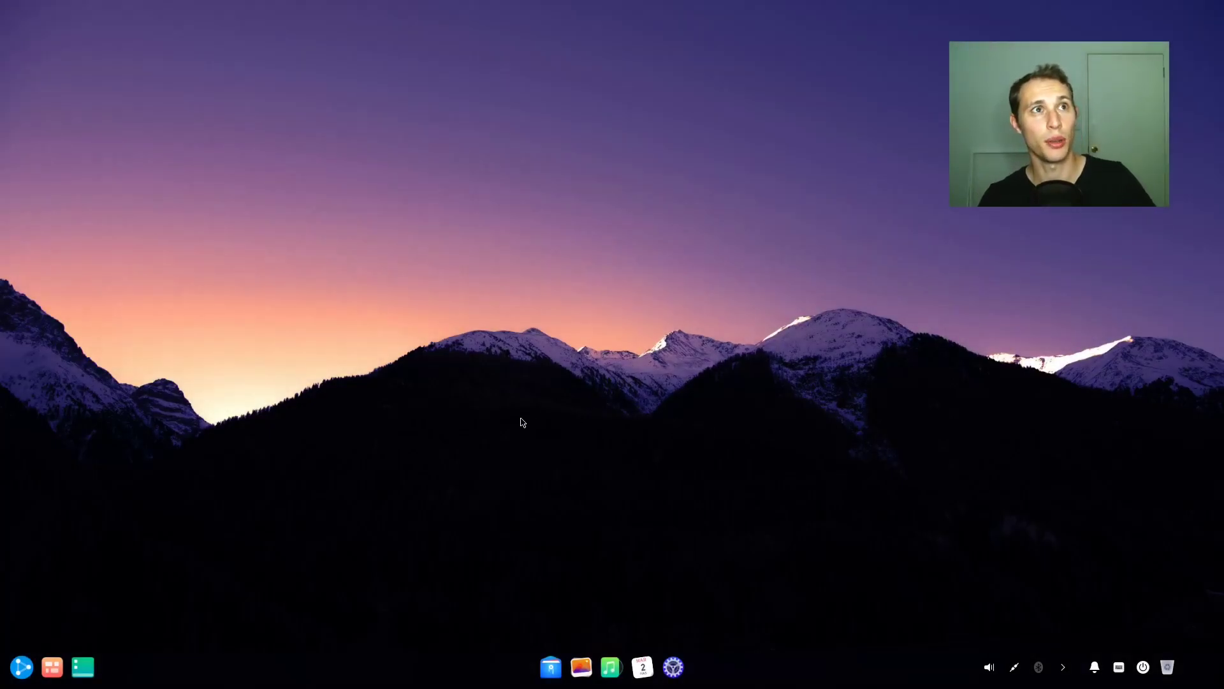
click(22, 667)
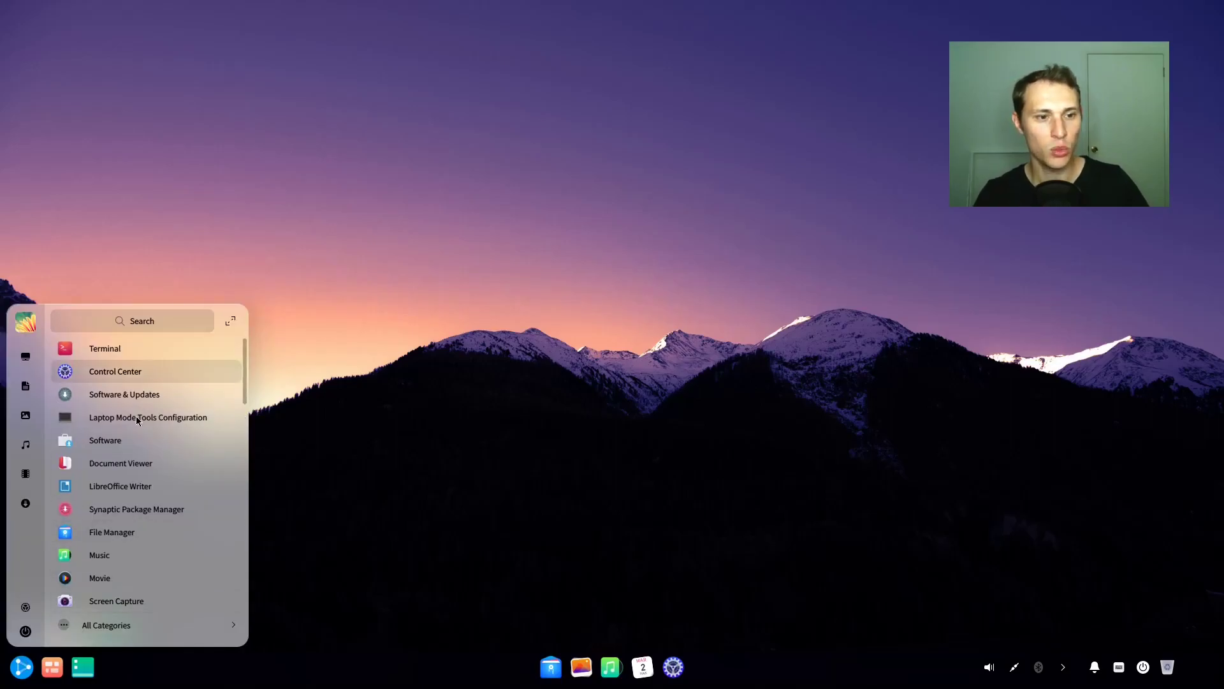
mouse_move(245, 374)
mouse_down()
mouse_move(245, 398)
mouse_move(242, 371)
mouse_up()
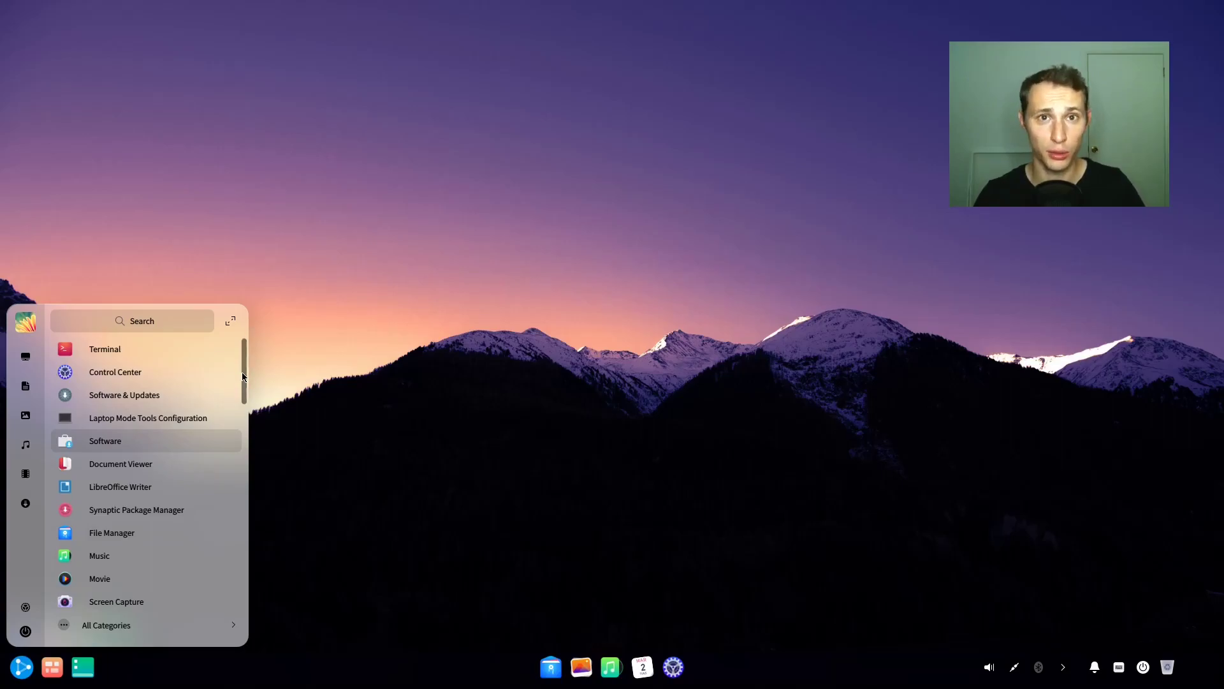
drag(242, 377, 250, 353)
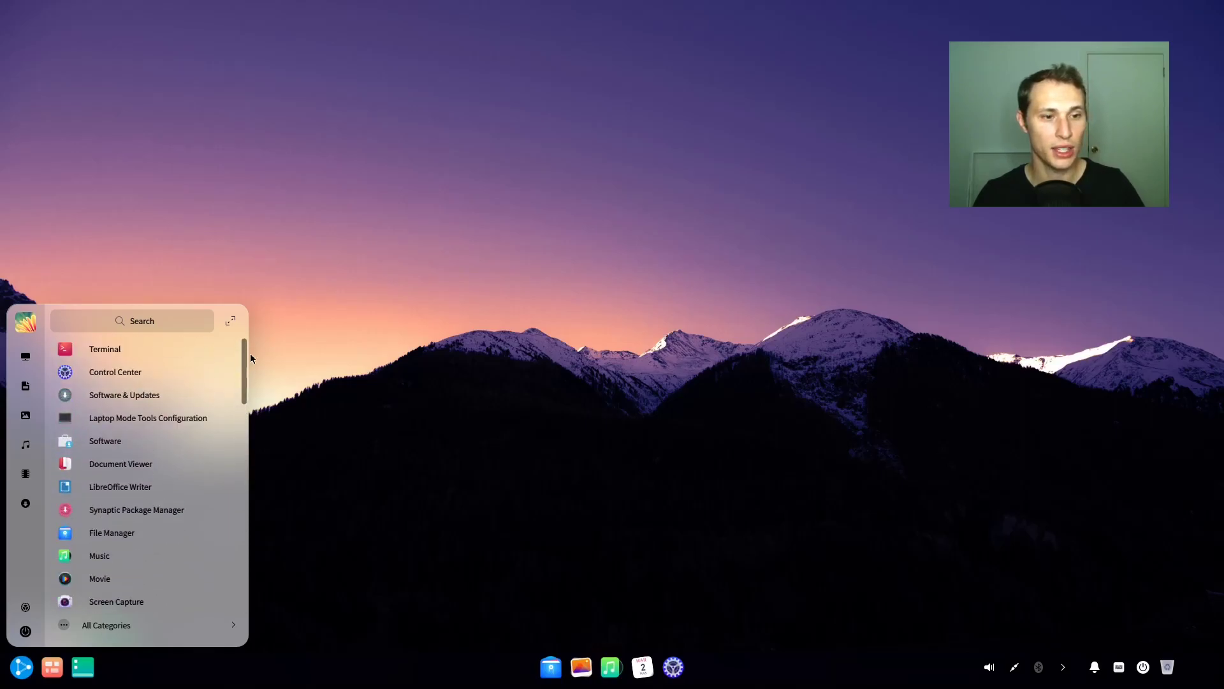
click(293, 338)
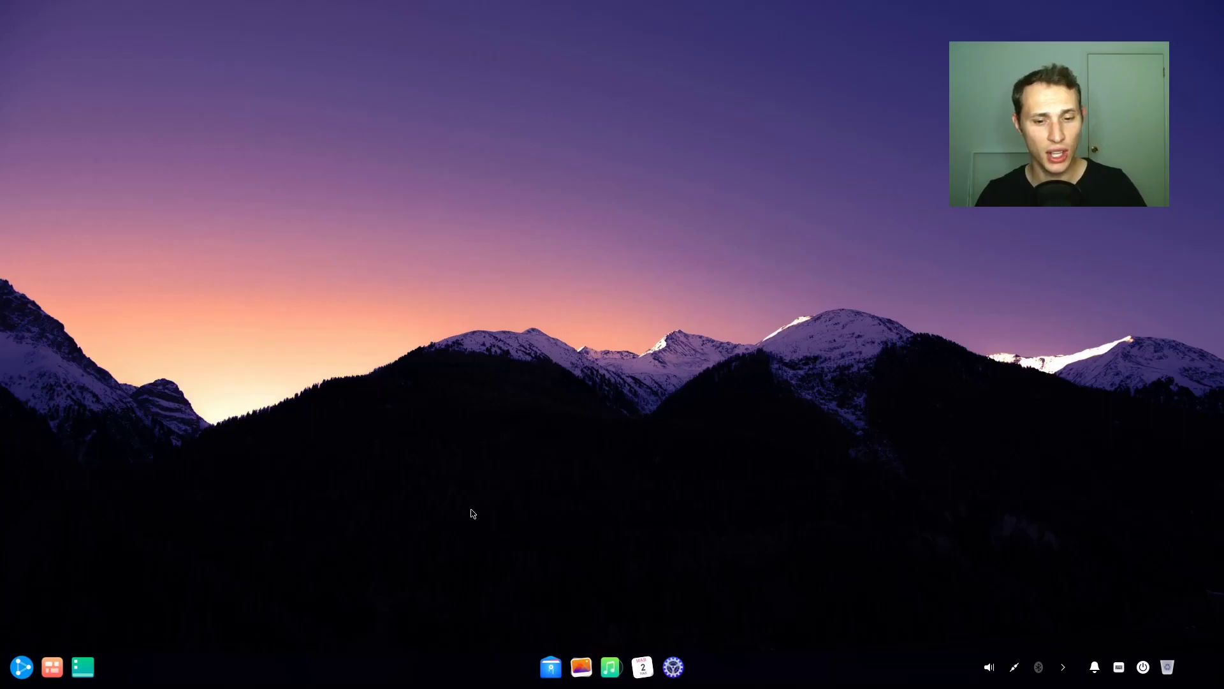
Open File Manager's Computer view, enlarge it to show the System Disk, and move it upper left.
click(558, 663)
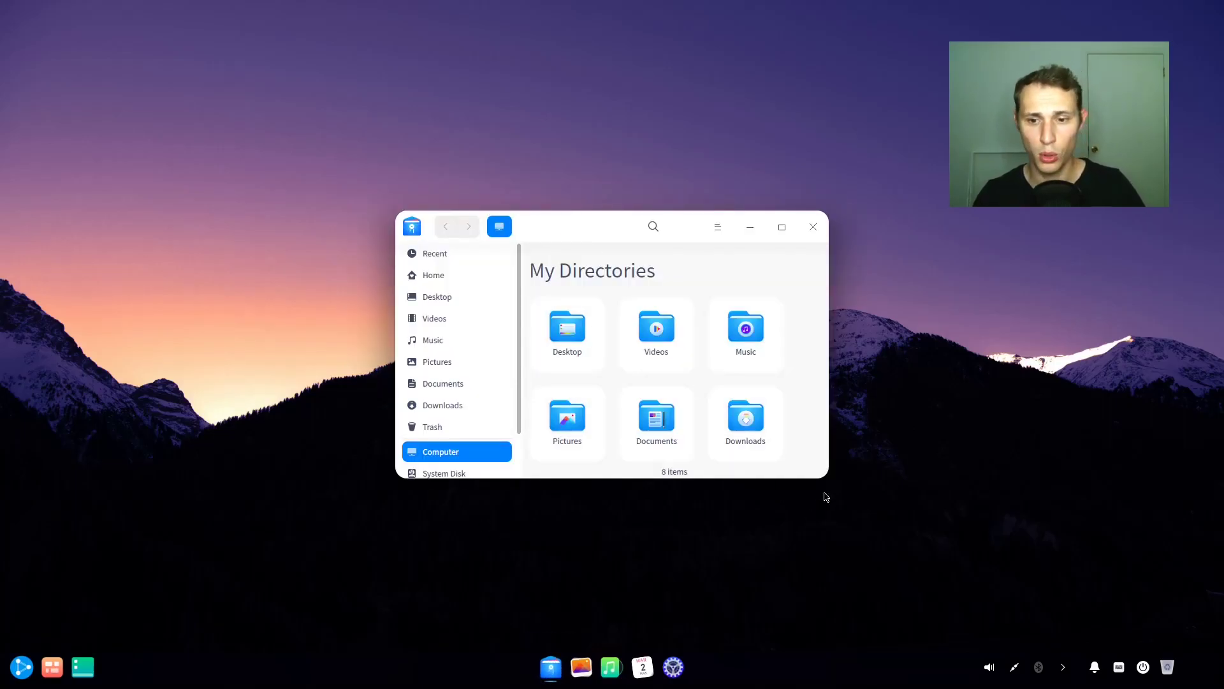
drag(826, 479, 918, 598)
drag(665, 225, 371, 79)
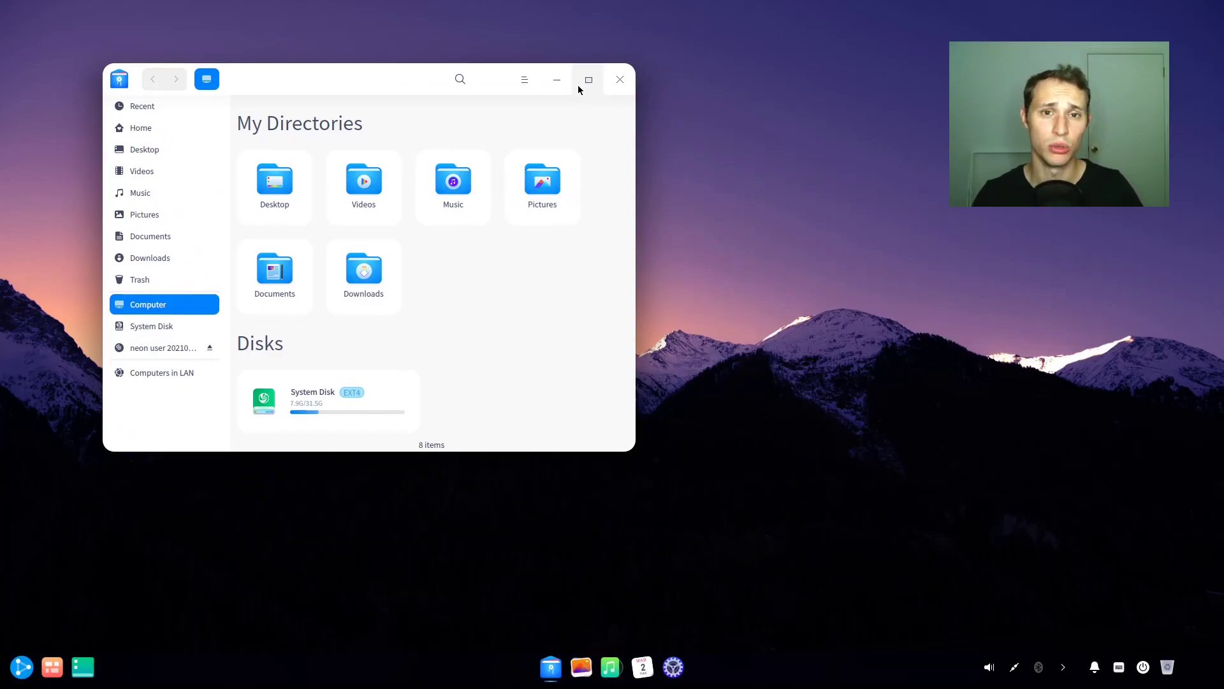
click(533, 86)
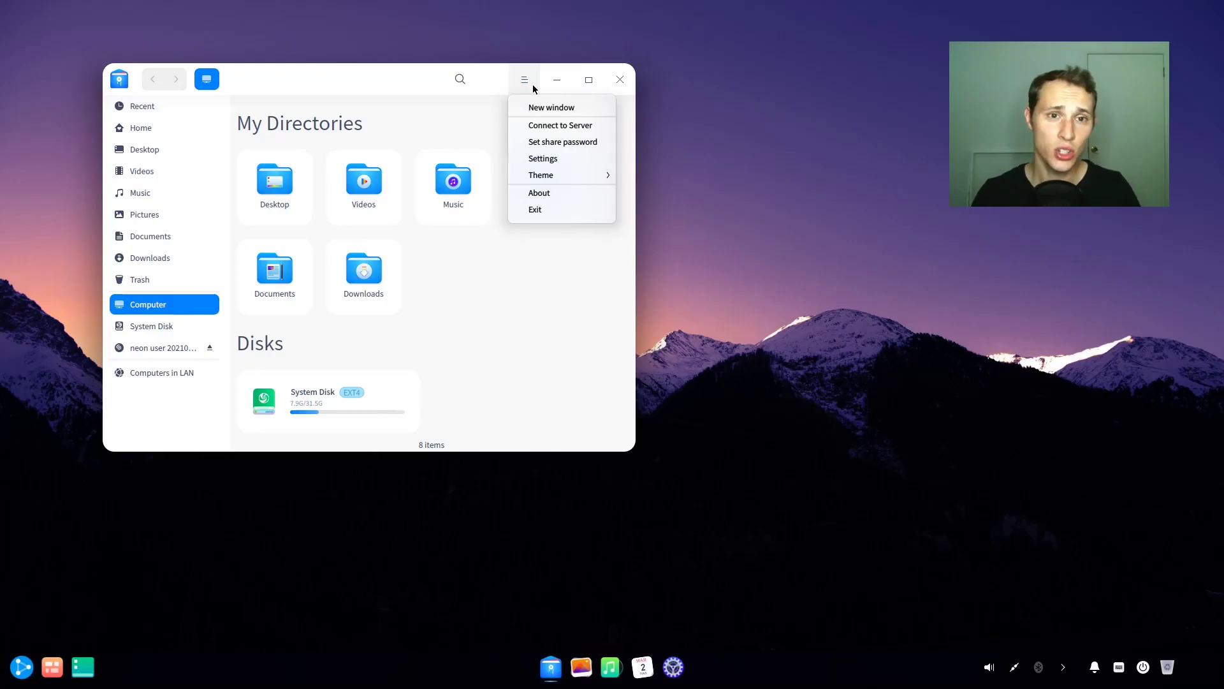
click(533, 84)
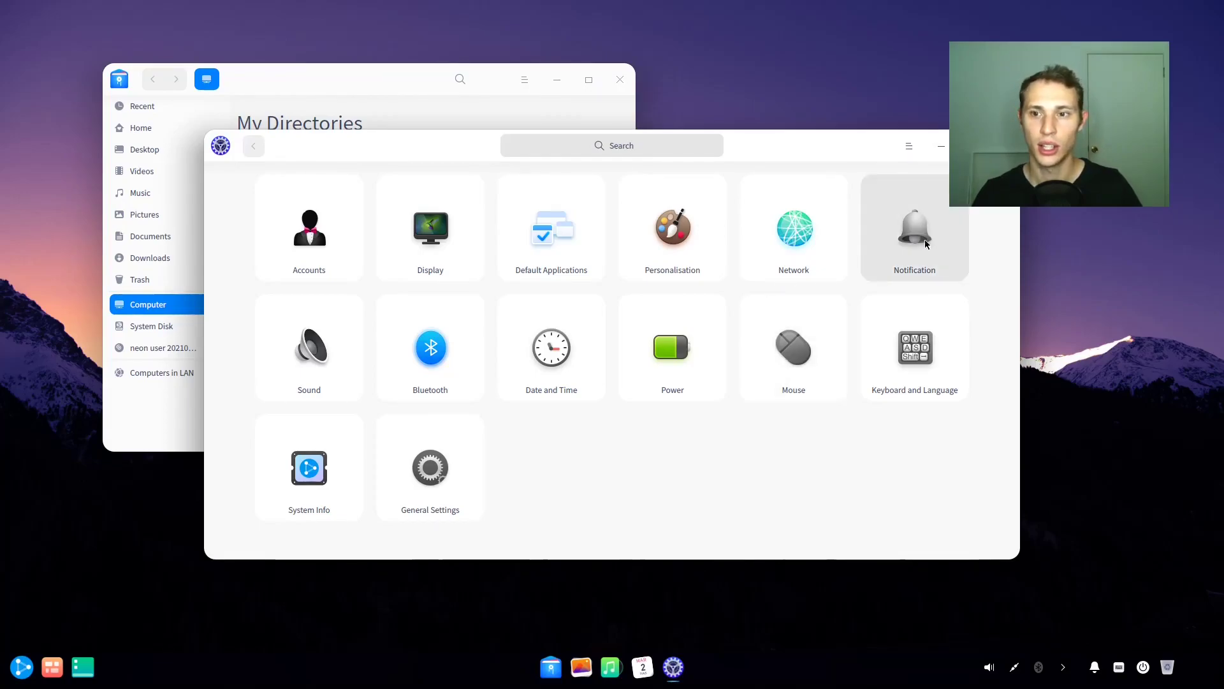
Narrow the Control Center to four columns on the right, then raise the File Manager.
drag(1020, 239, 834, 240)
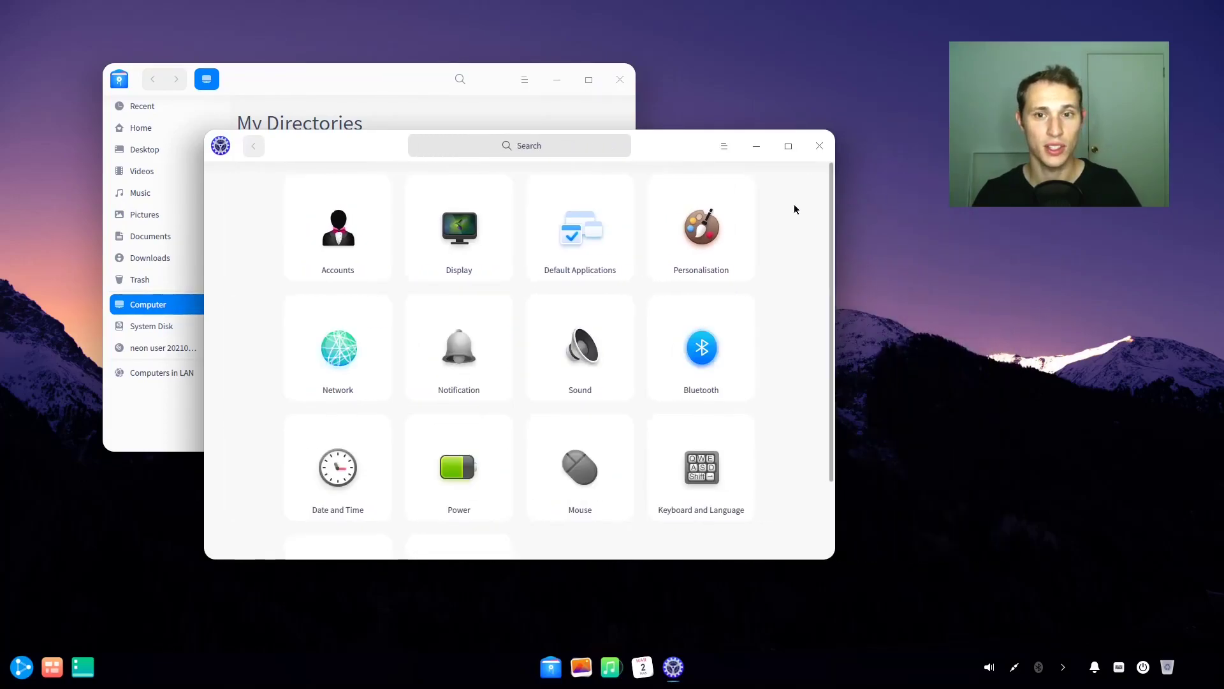
drag(716, 145, 1039, 113)
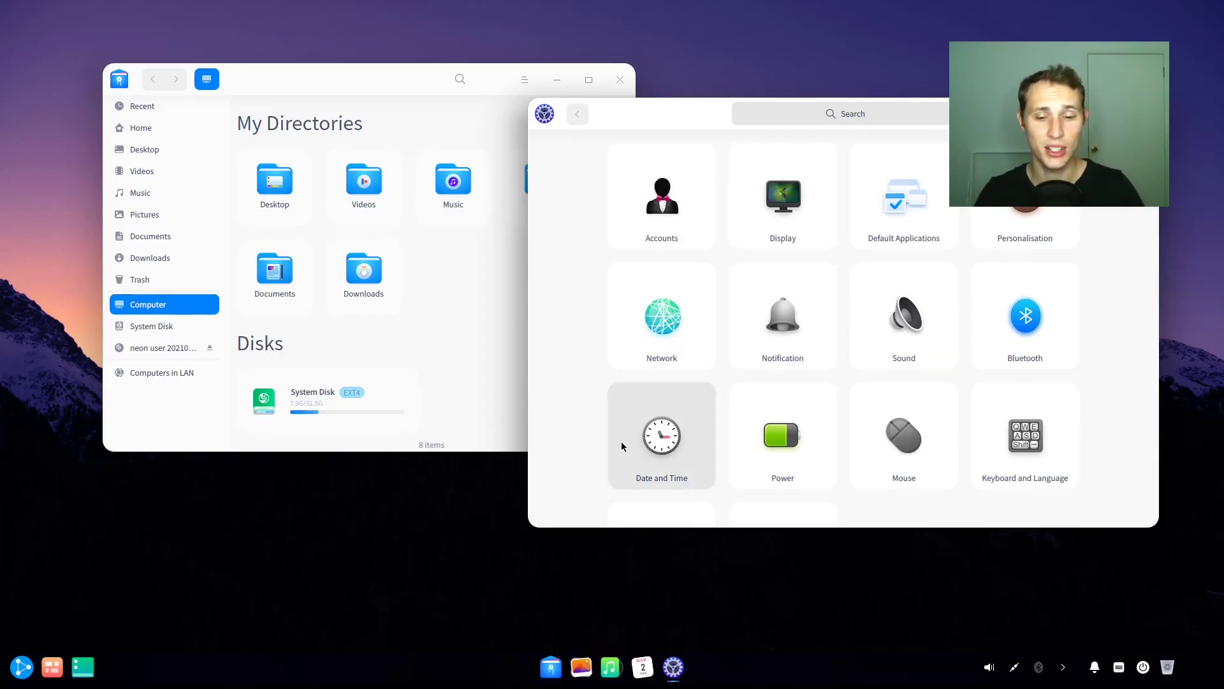
click(22, 668)
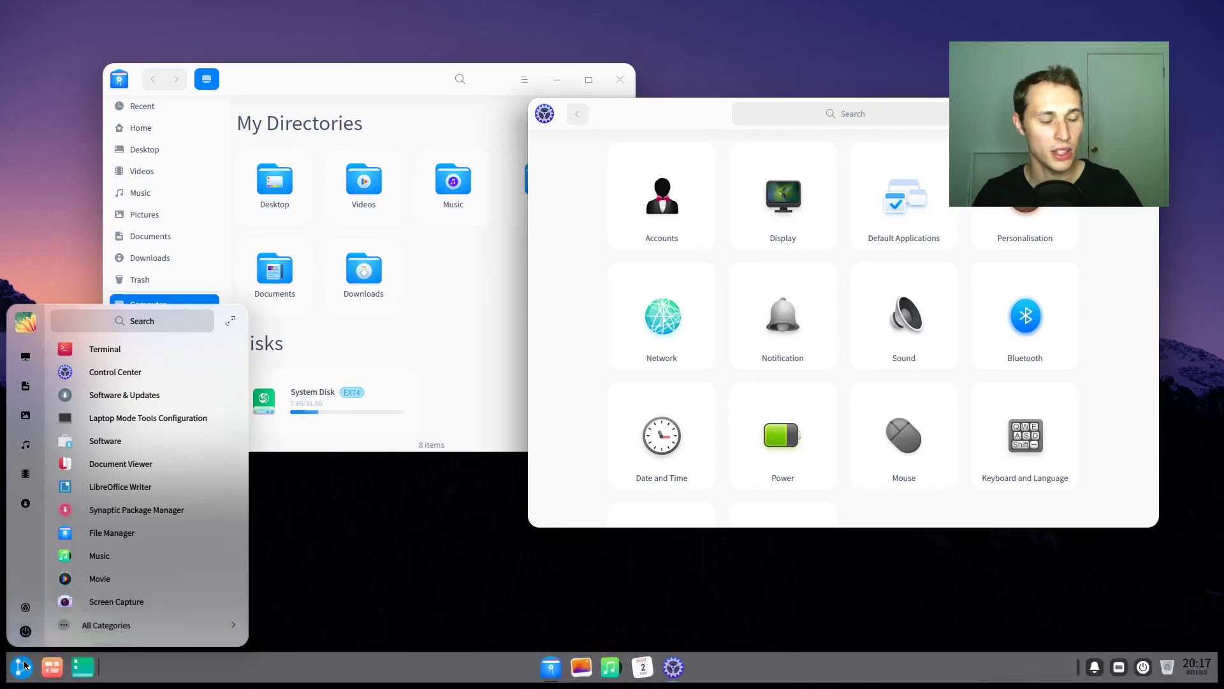
click(25, 668)
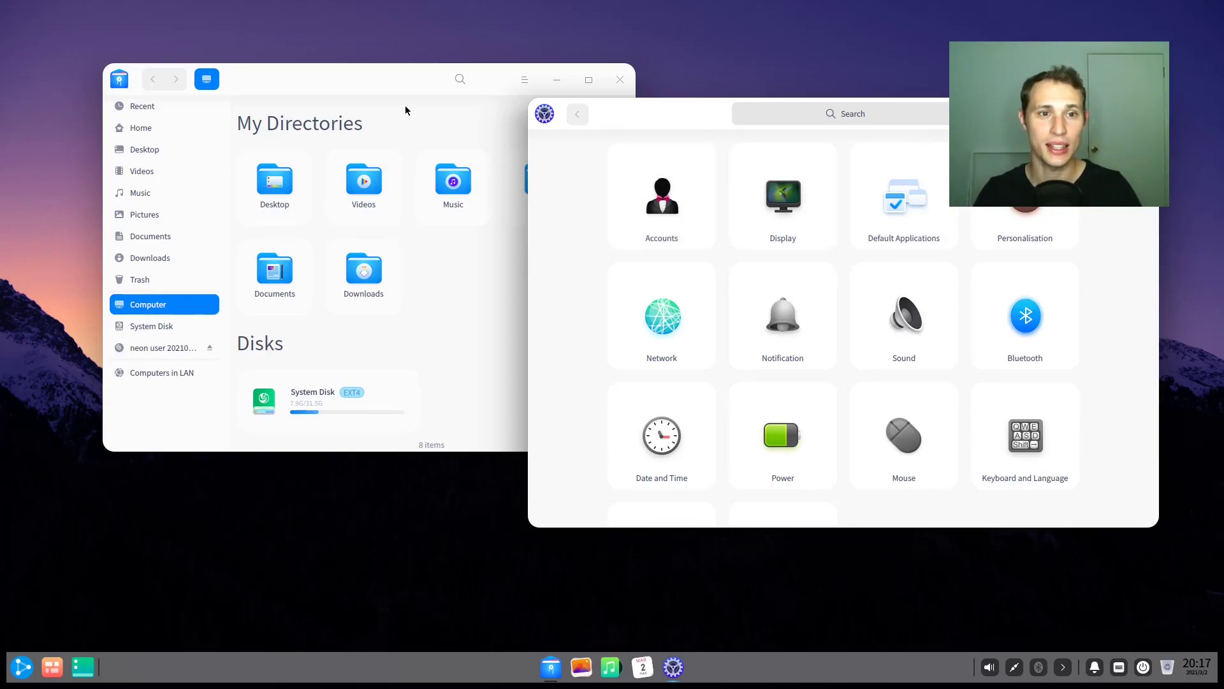
drag(373, 79, 309, 54)
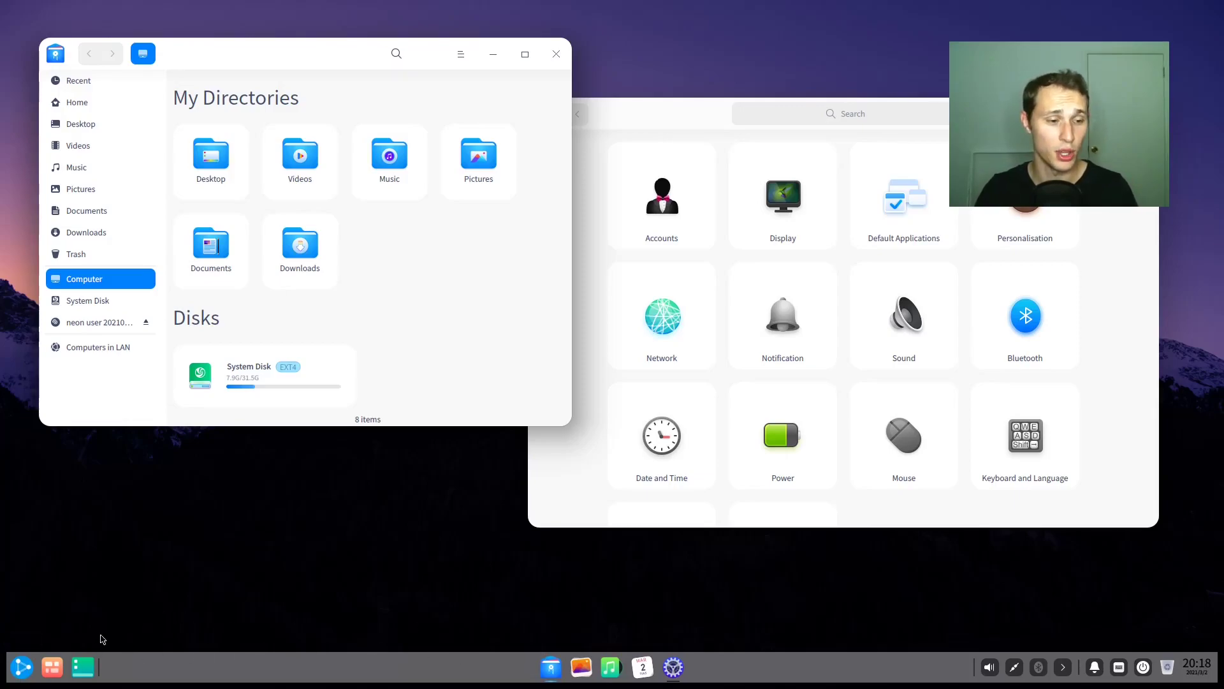
Launch Software from the launcher and position its window while the catalog loads.
click(20, 668)
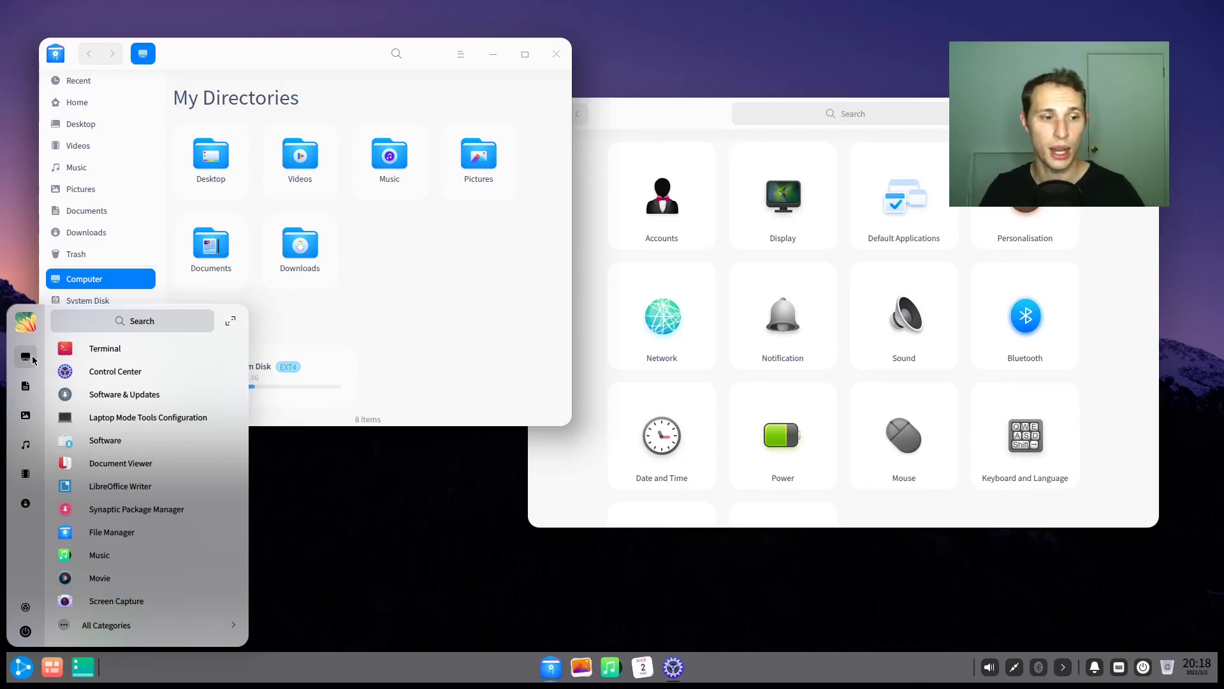
click(87, 447)
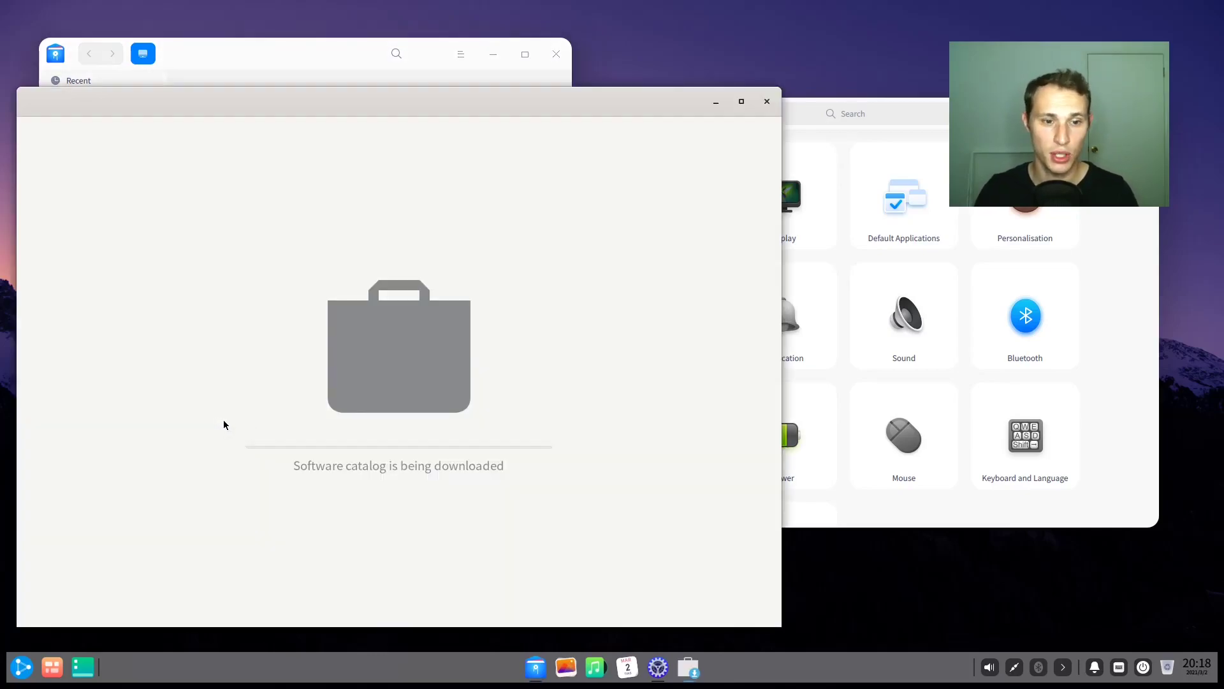
drag(394, 109, 602, 74)
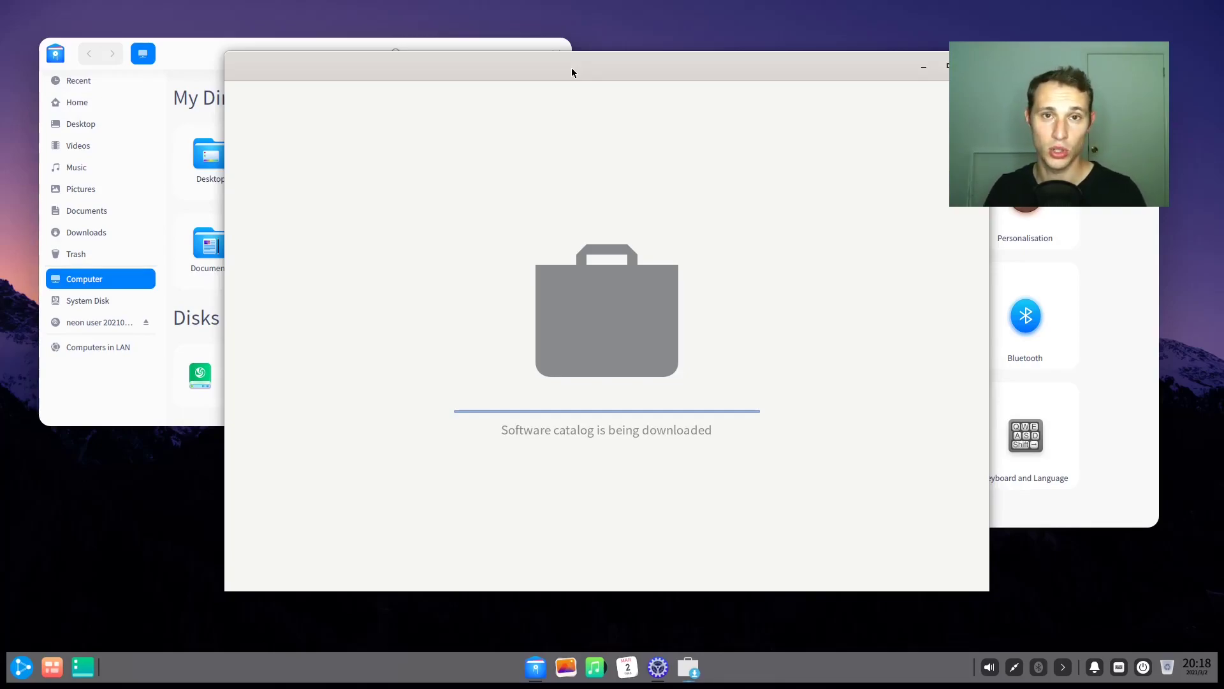
drag(577, 67, 604, 77)
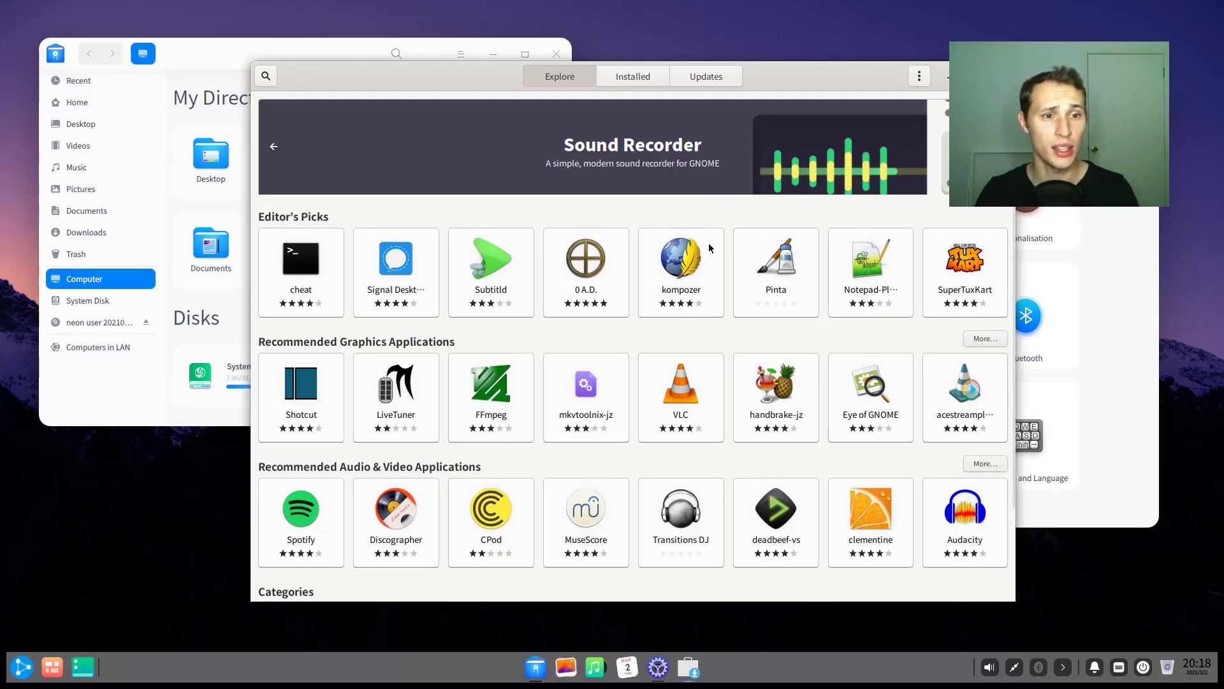
scroll(709, 250, down, 3)
scroll(708, 253, up, 3)
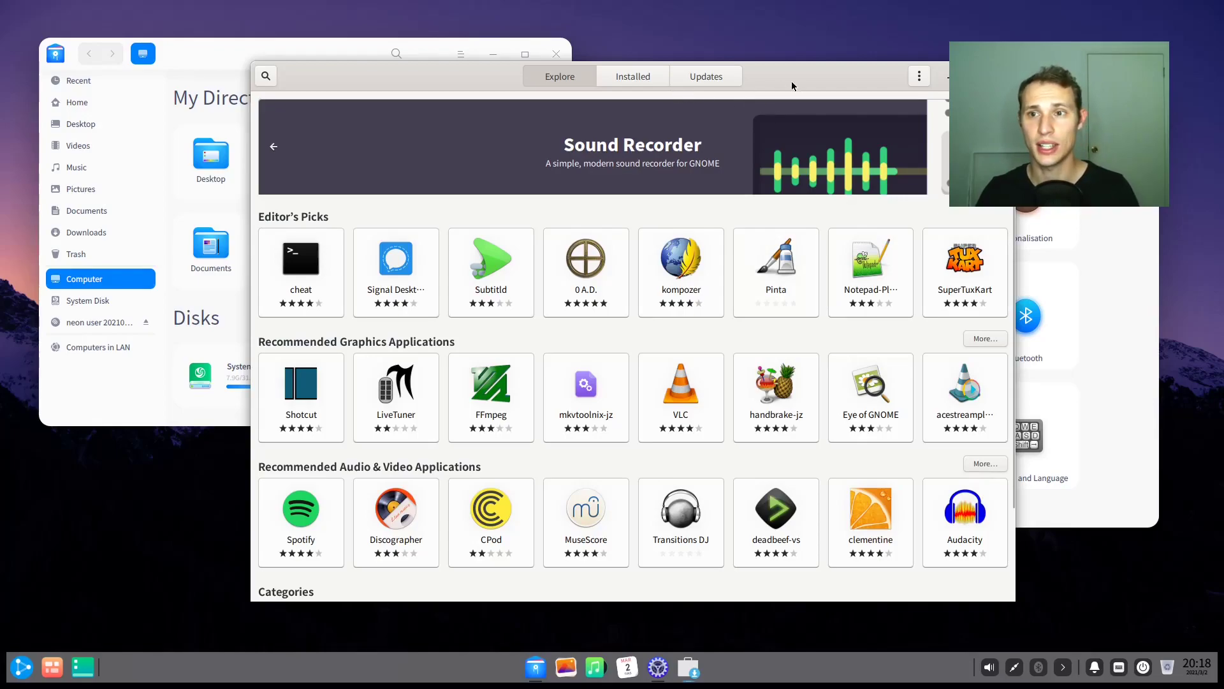
drag(792, 85, 736, 59)
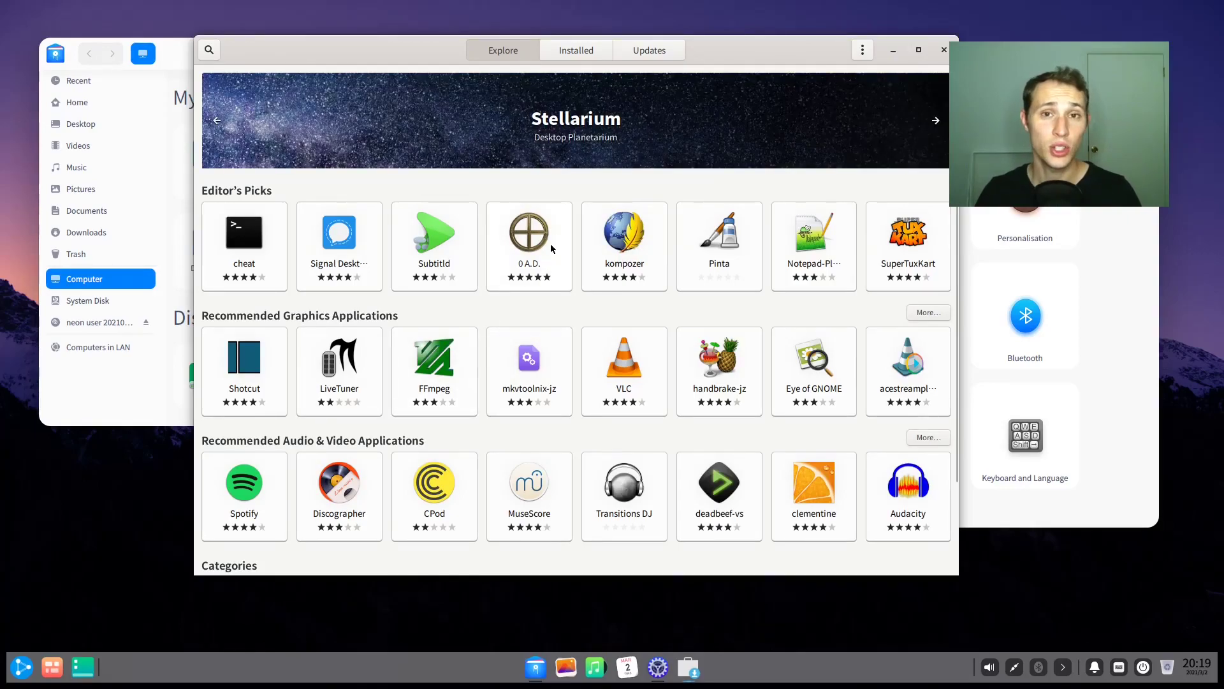
drag(775, 47, 719, 81)
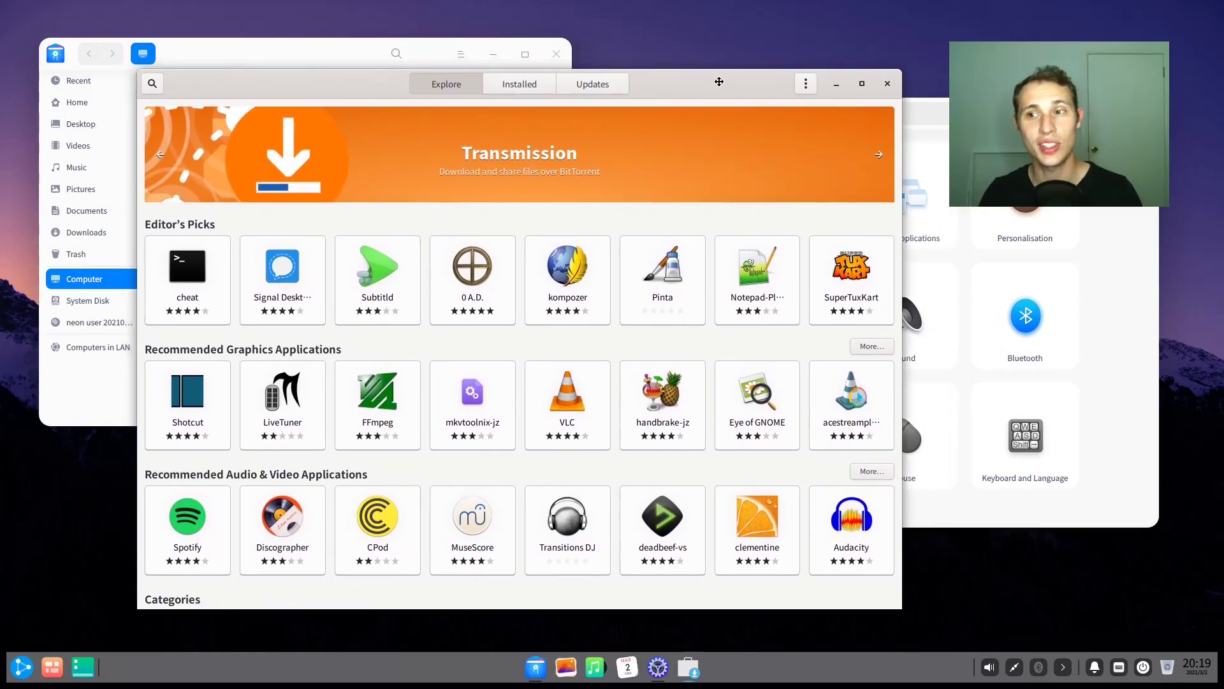
click(988, 127)
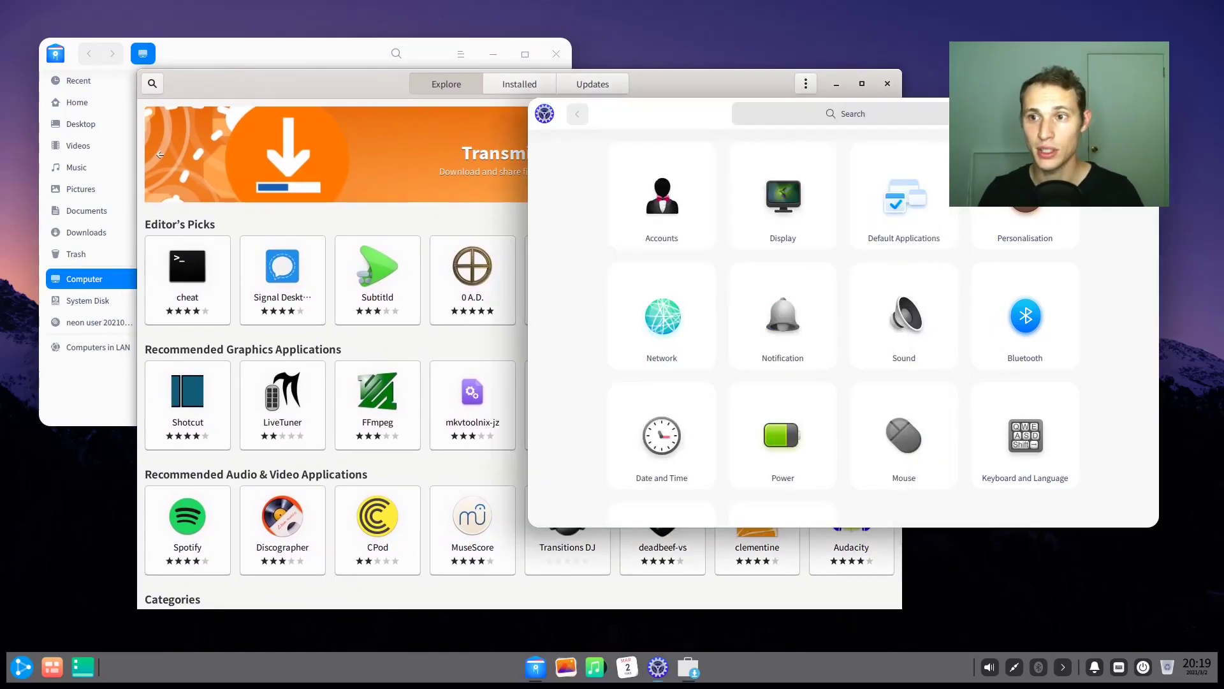
drag(369, 86, 391, 83)
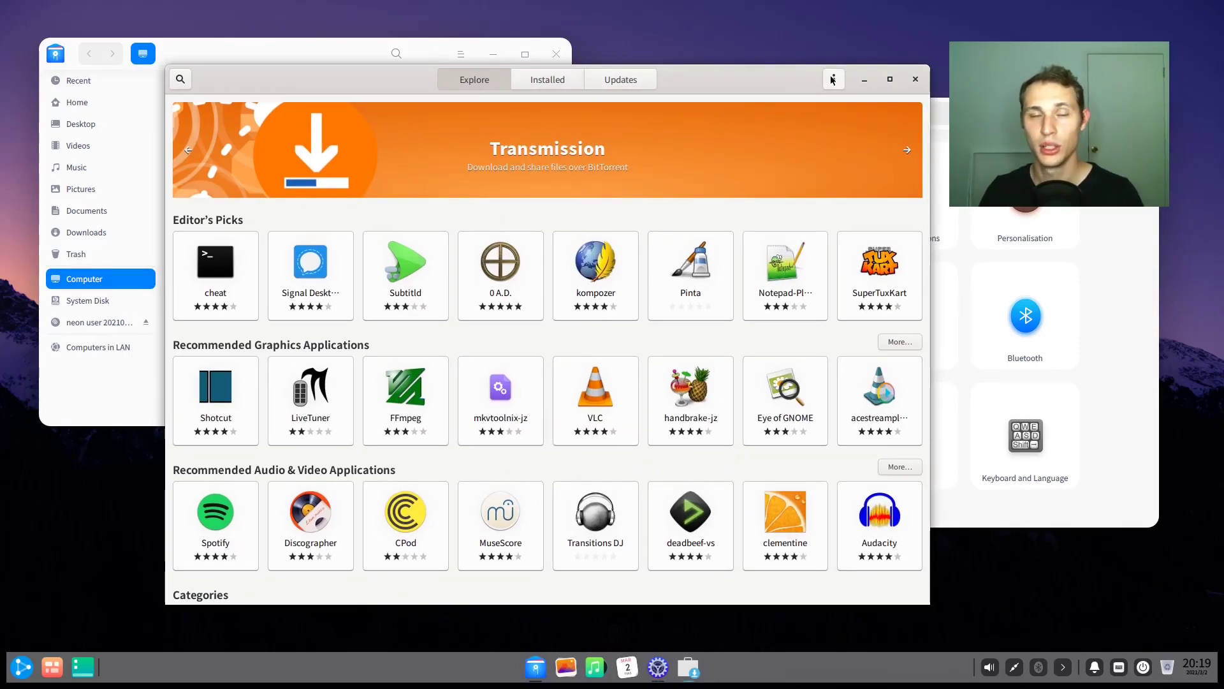
drag(744, 83, 762, 70)
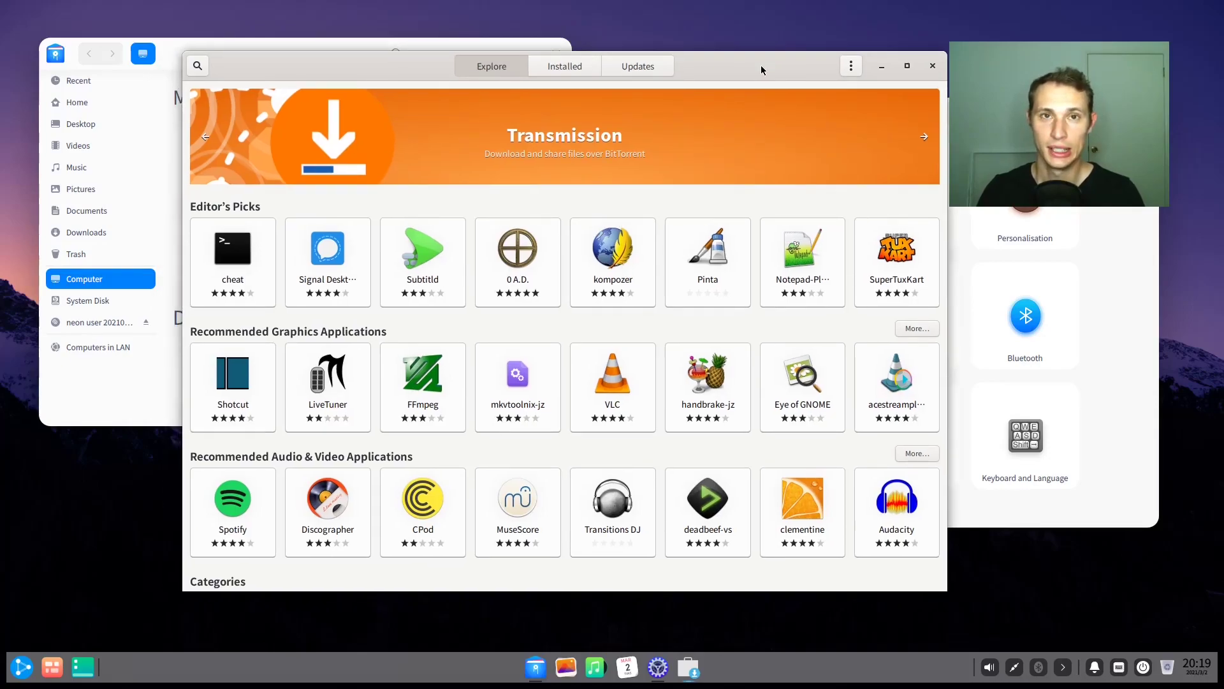
click(850, 69)
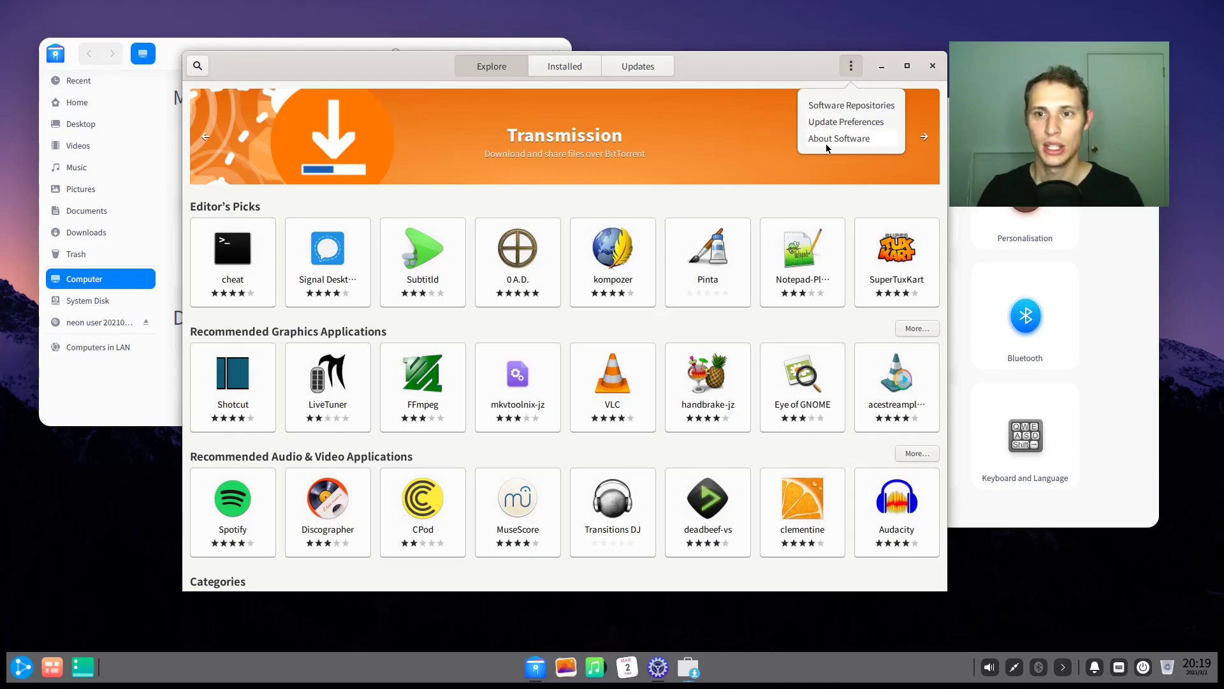
click(734, 127)
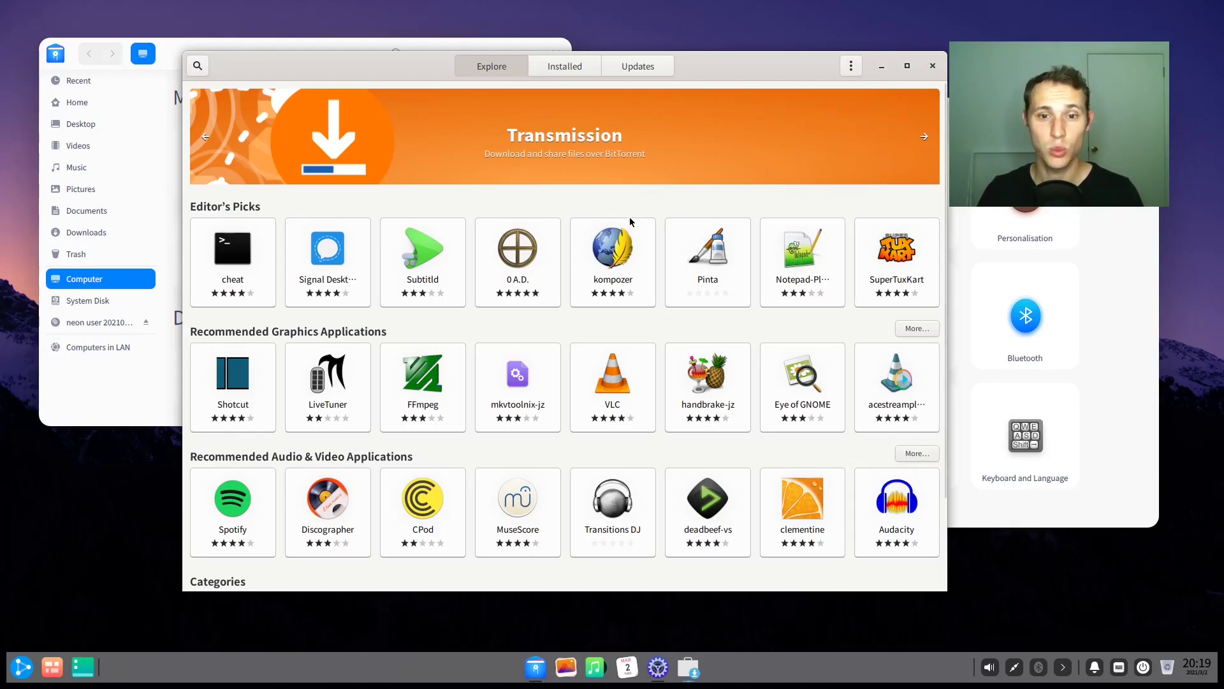
Check VLC's available install sources, then return to the Explore page.
click(605, 360)
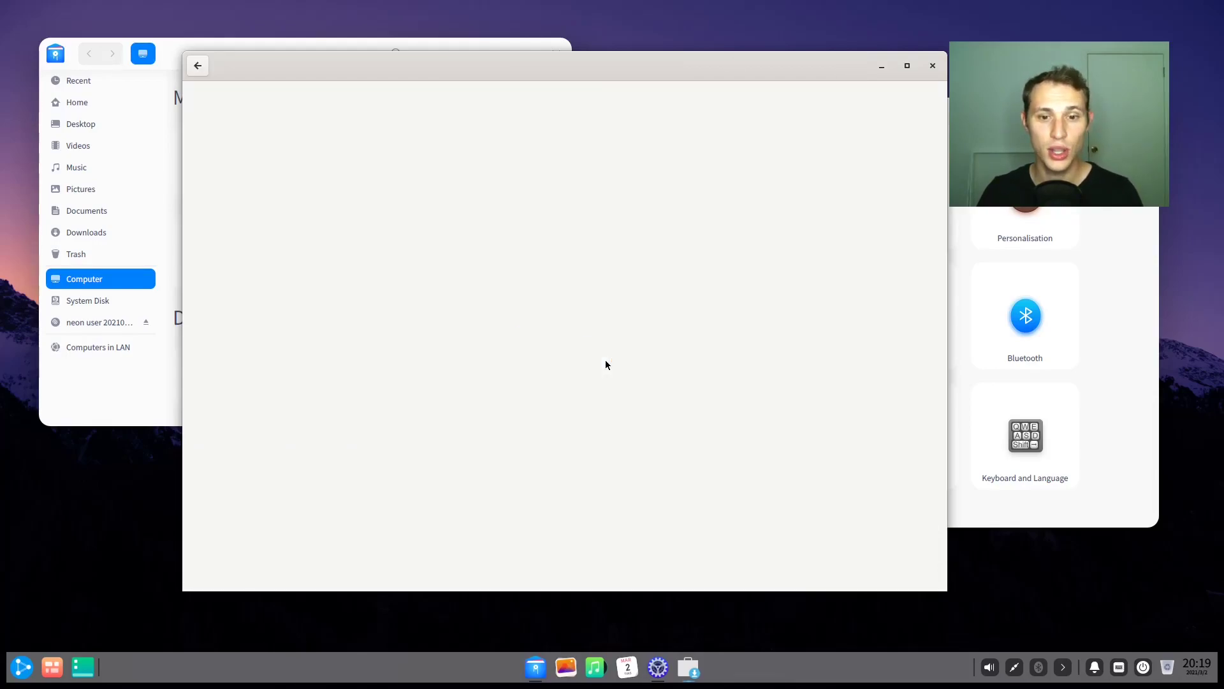
click(817, 67)
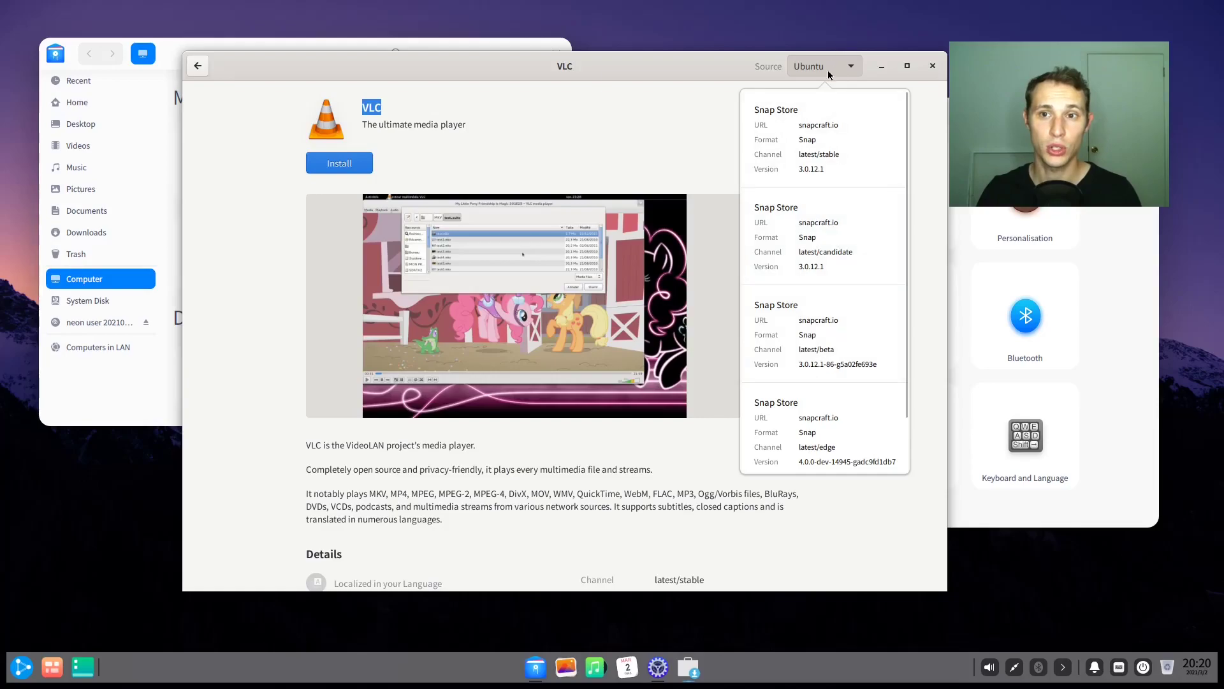
click(829, 75)
click(199, 66)
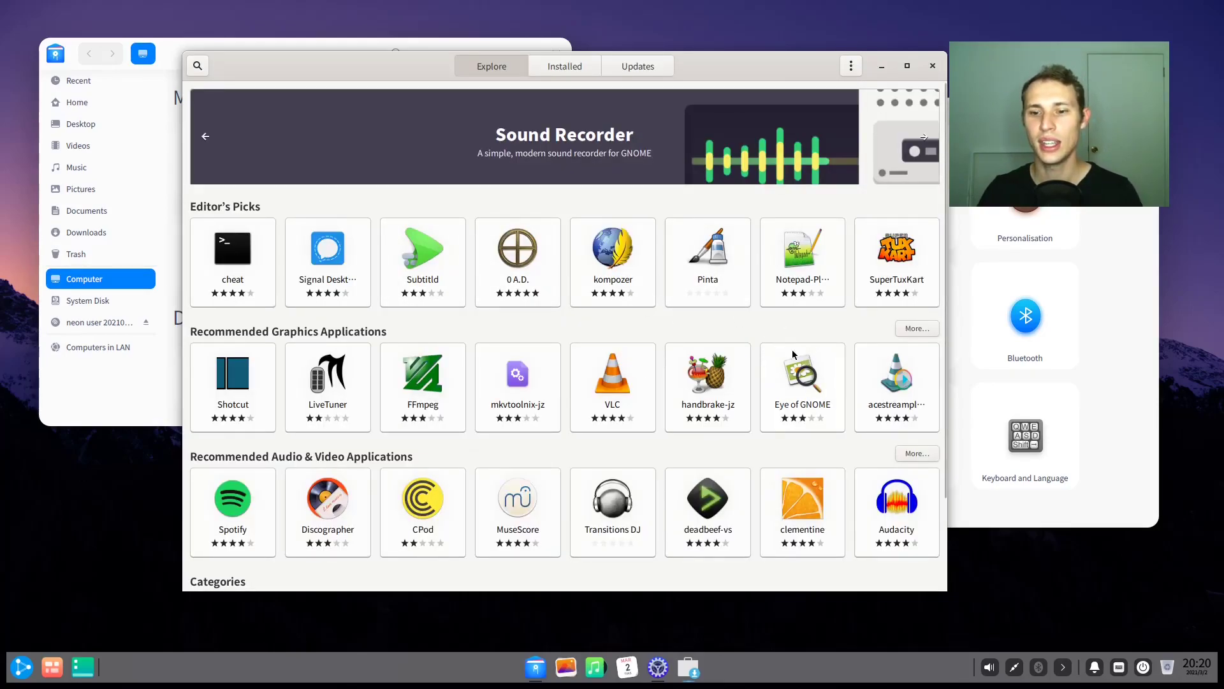
Check Audacity's install sources without changing them and go back to Explore.
click(878, 492)
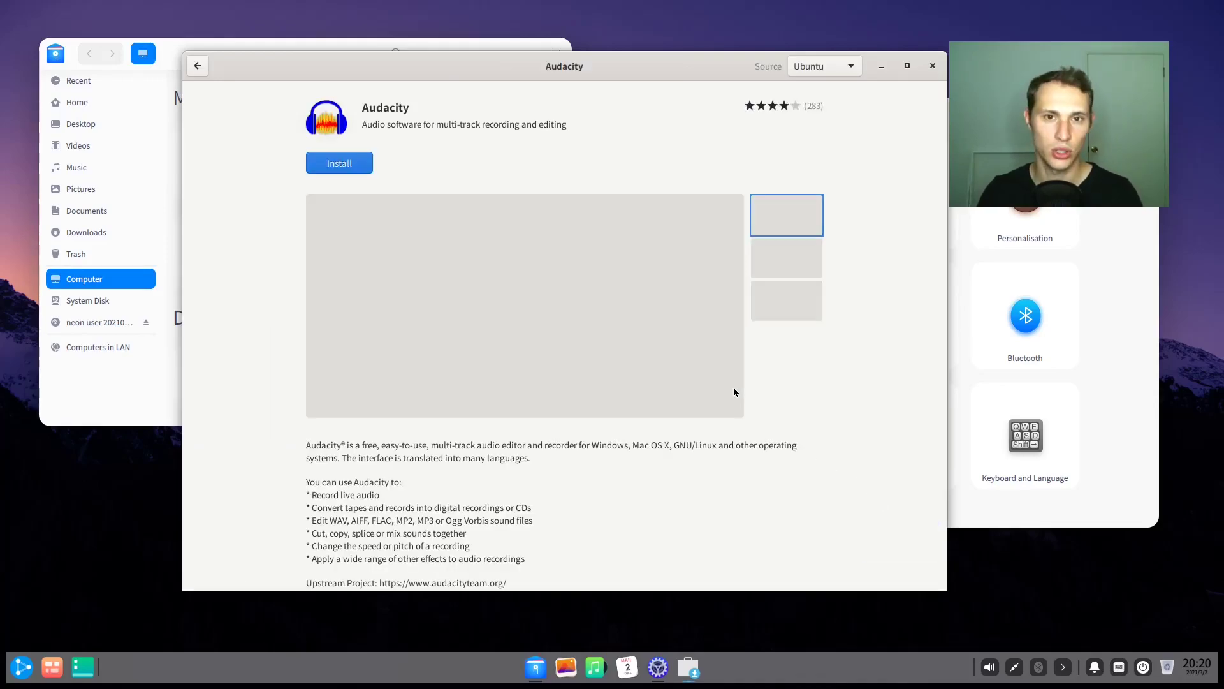
click(832, 64)
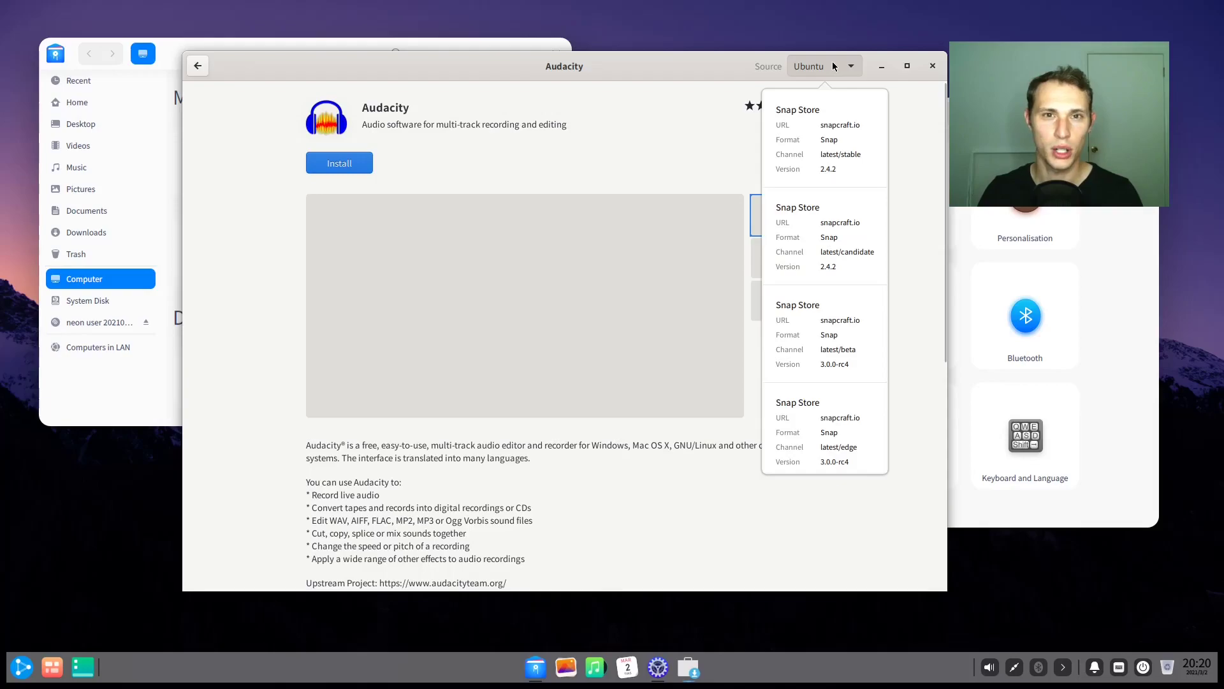
click(834, 66)
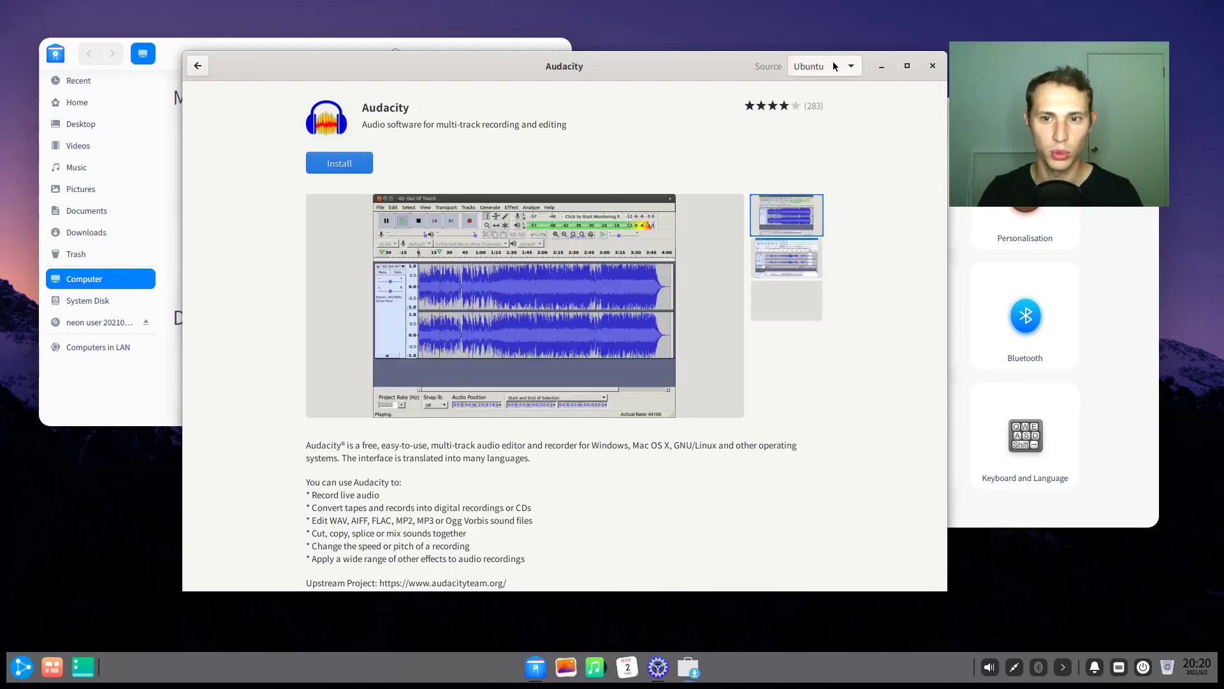
click(197, 65)
scroll(375, 293, down, 3)
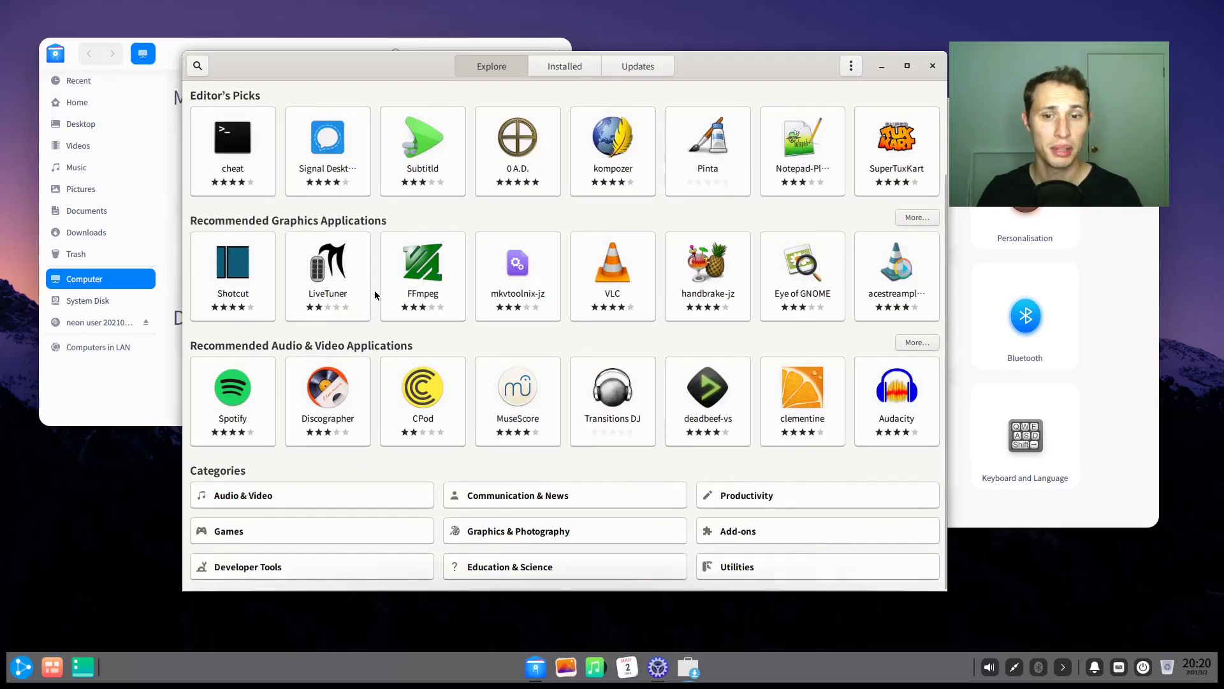
scroll(377, 294, up, 3)
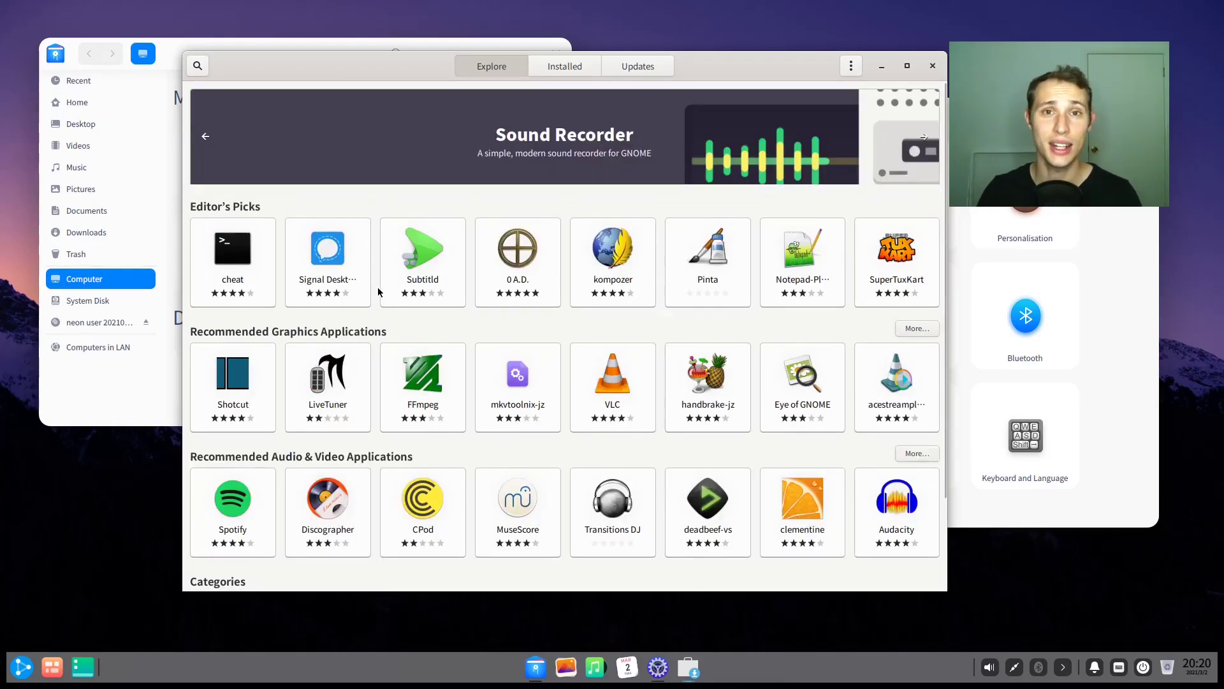
Close GNOME Software, scroll the launcher's app list, then bring the File Manager forward.
drag(818, 73, 814, 85)
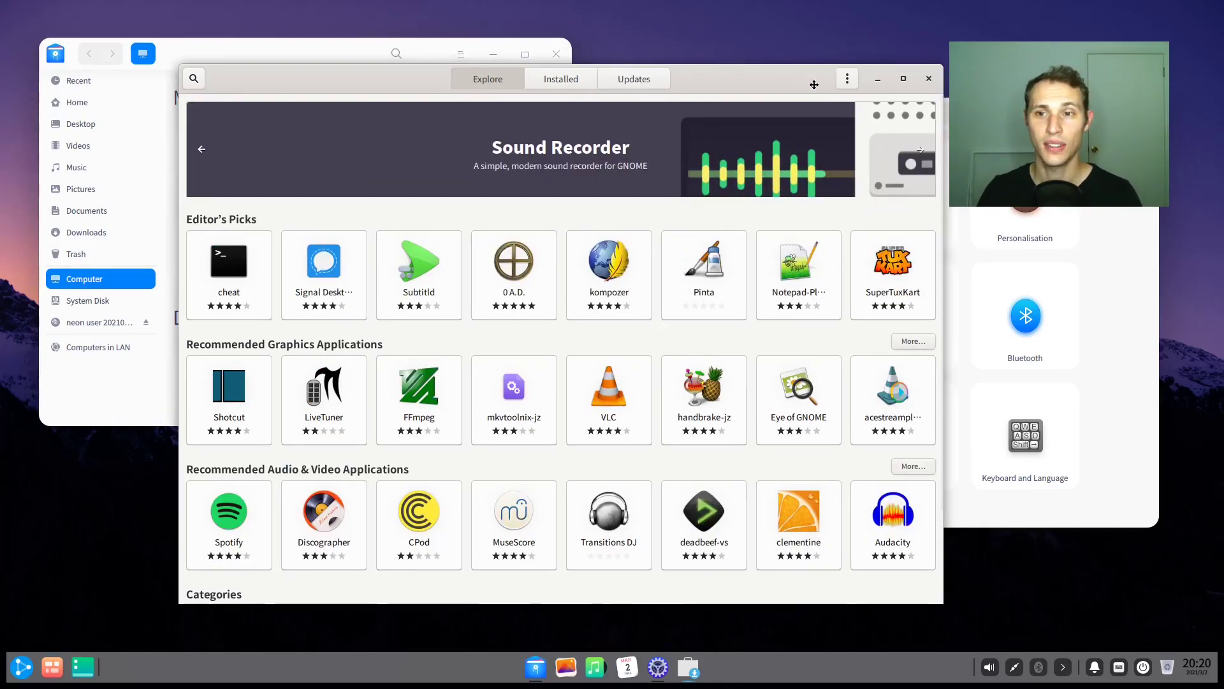
click(929, 79)
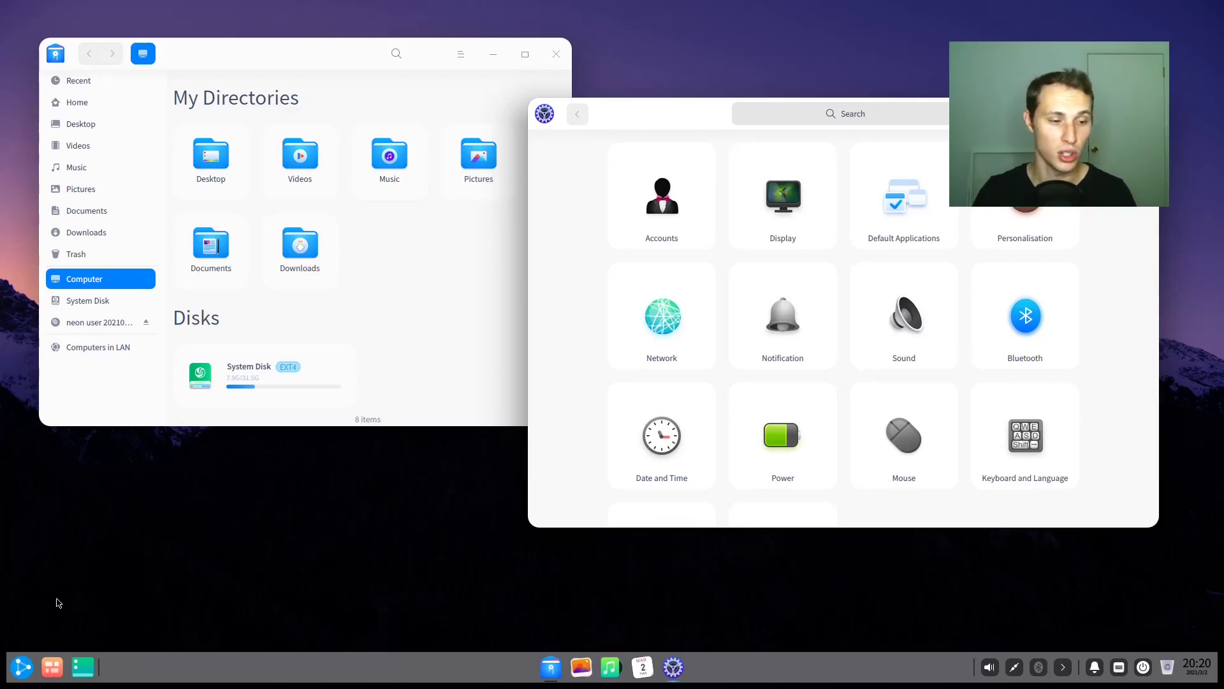
click(24, 668)
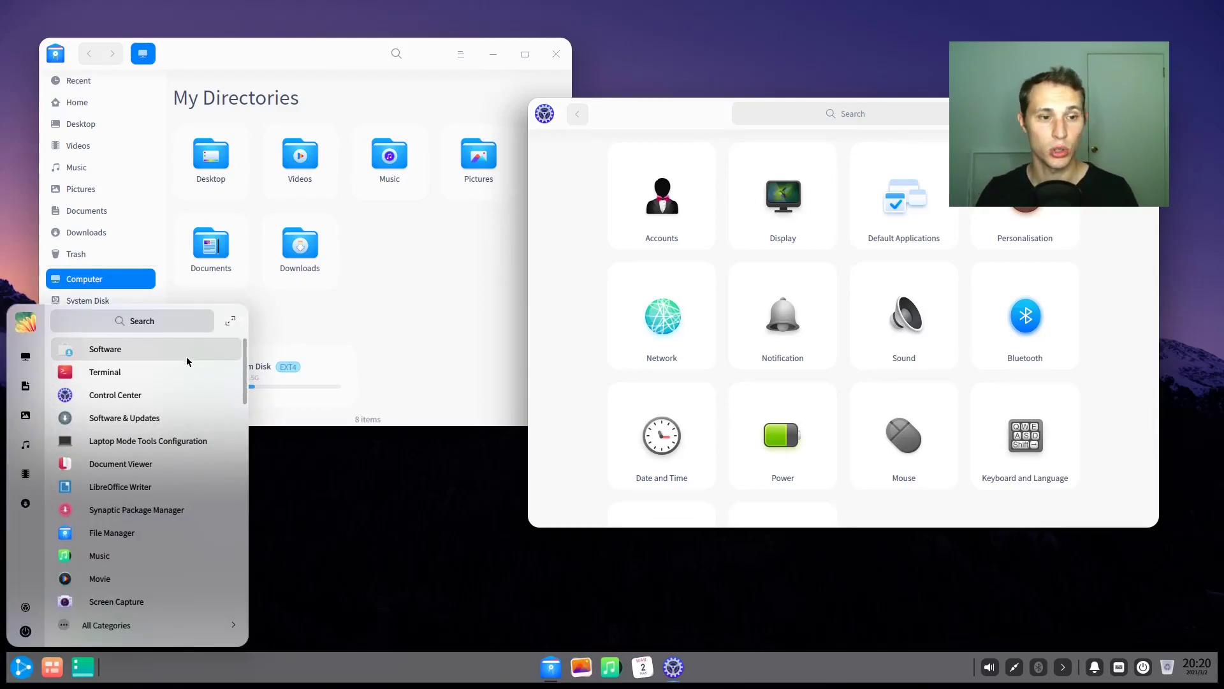
scroll(243, 366, down, 2)
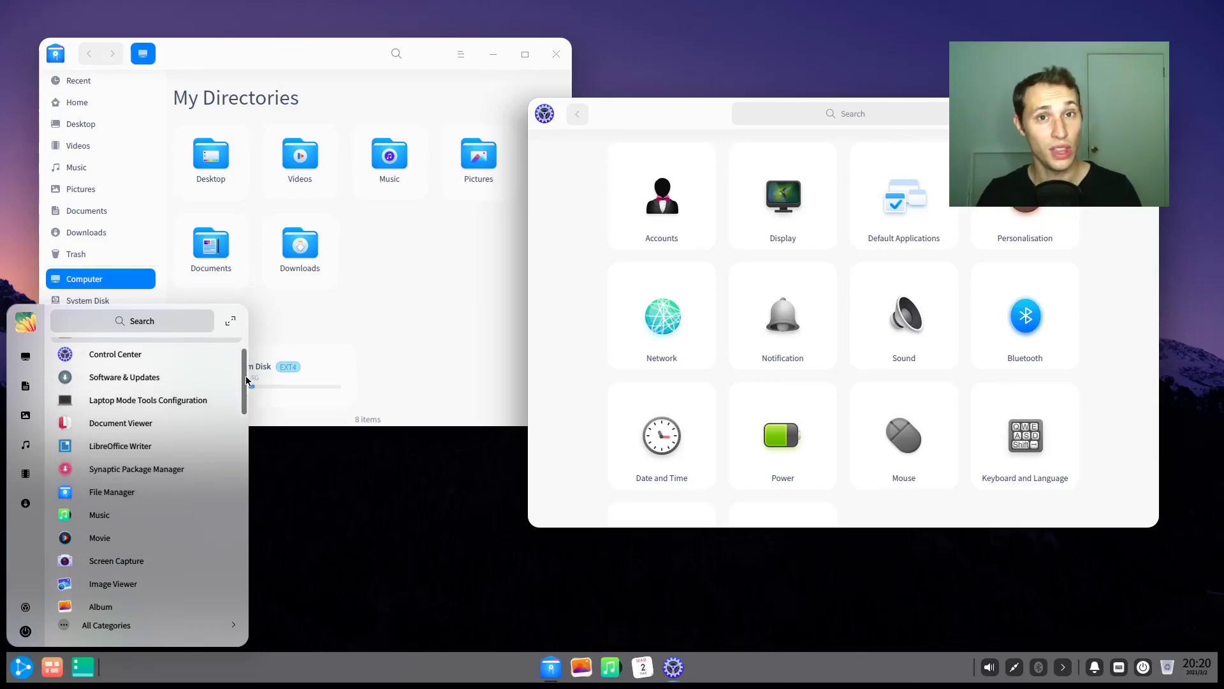
scroll(245, 363, up, 2)
scroll(245, 364, down, 1)
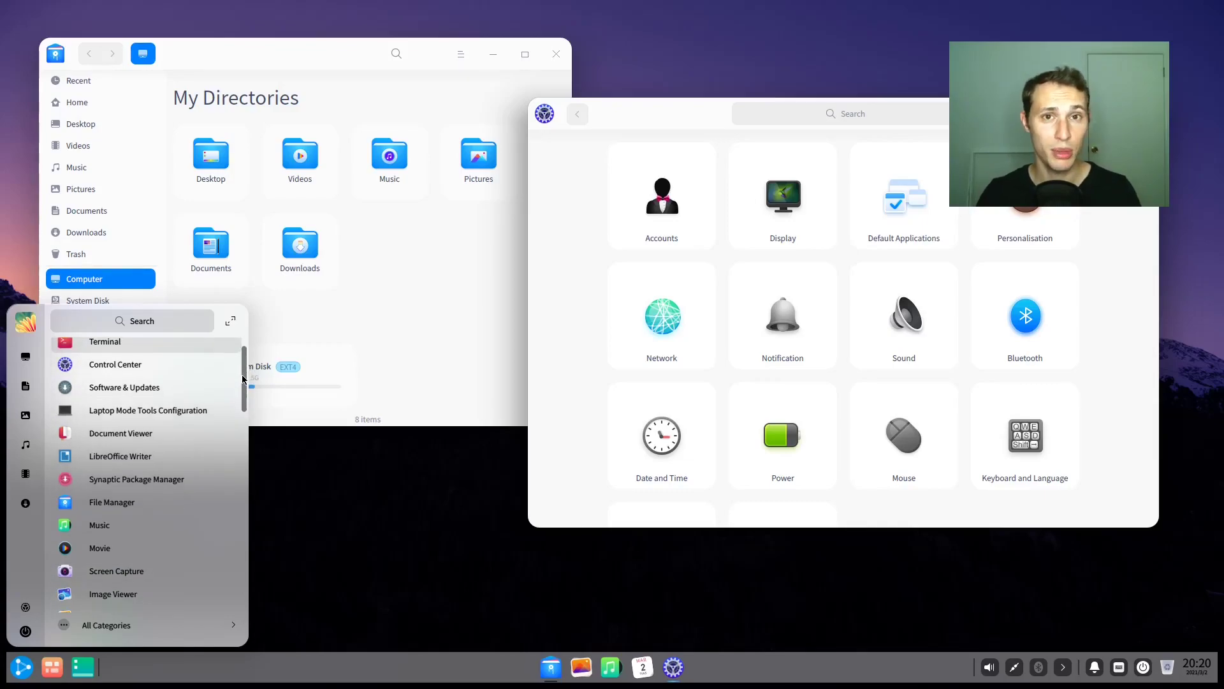
drag(243, 380, 243, 394)
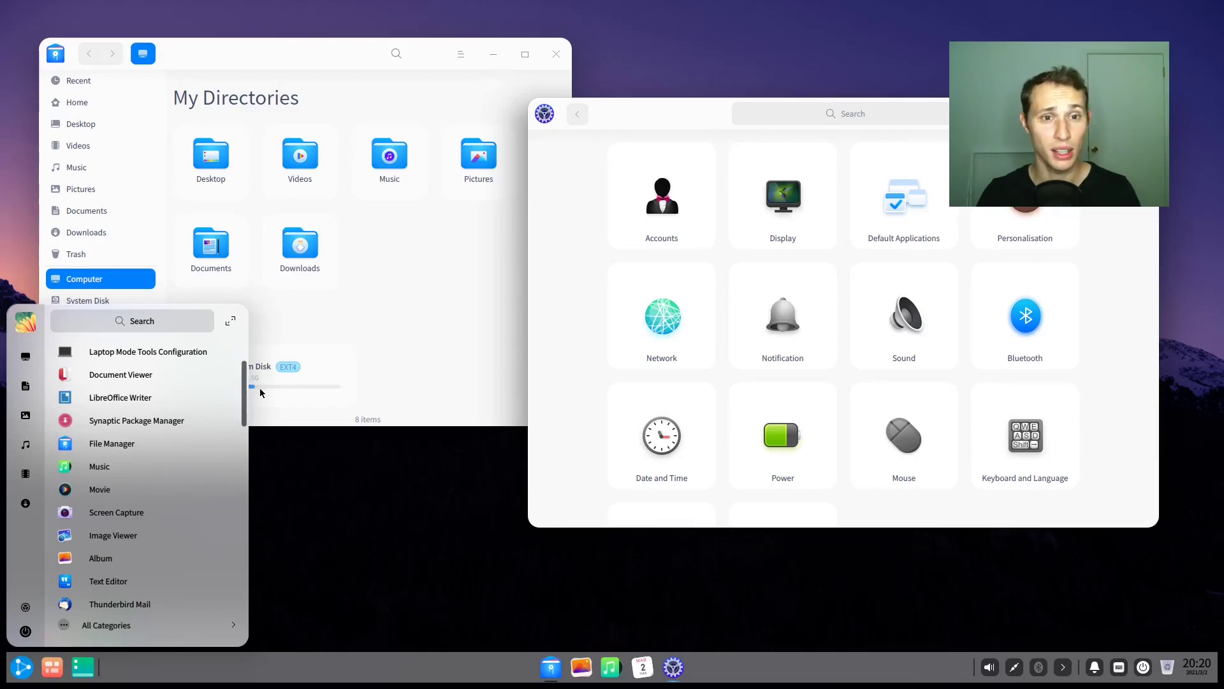
click(478, 335)
Open empty Downloads, try icon/list views and the details pane, then open Pictures › Wallpapers.
click(301, 258)
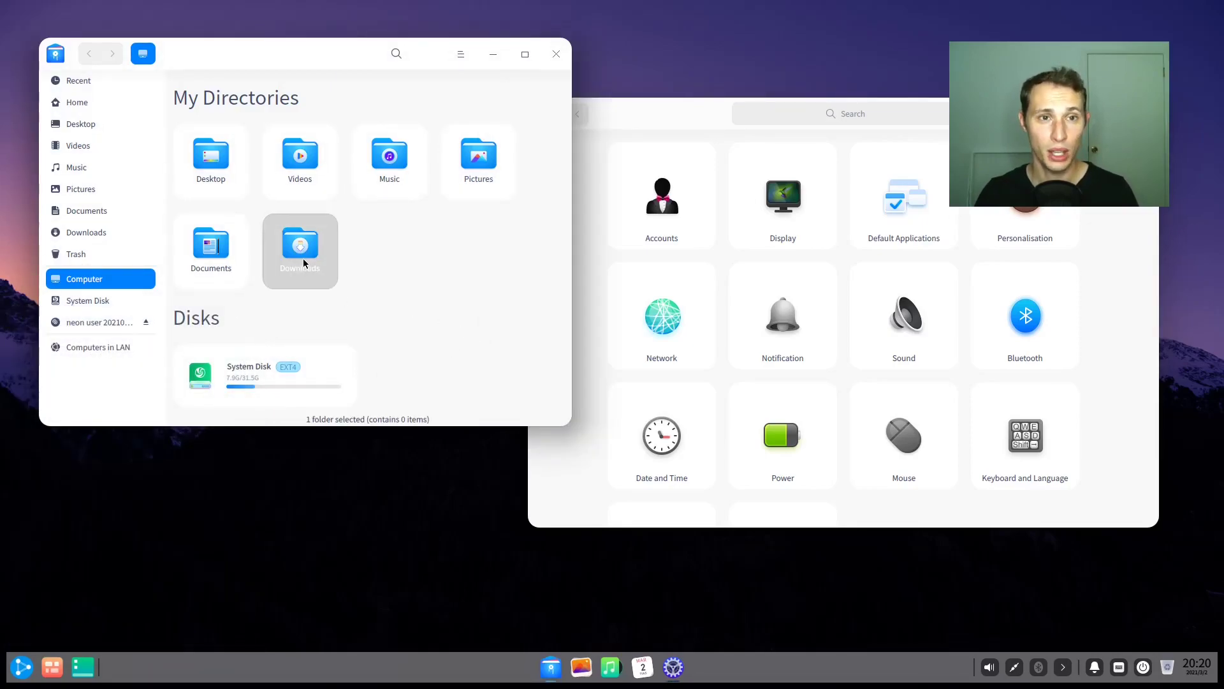
double_click(304, 259)
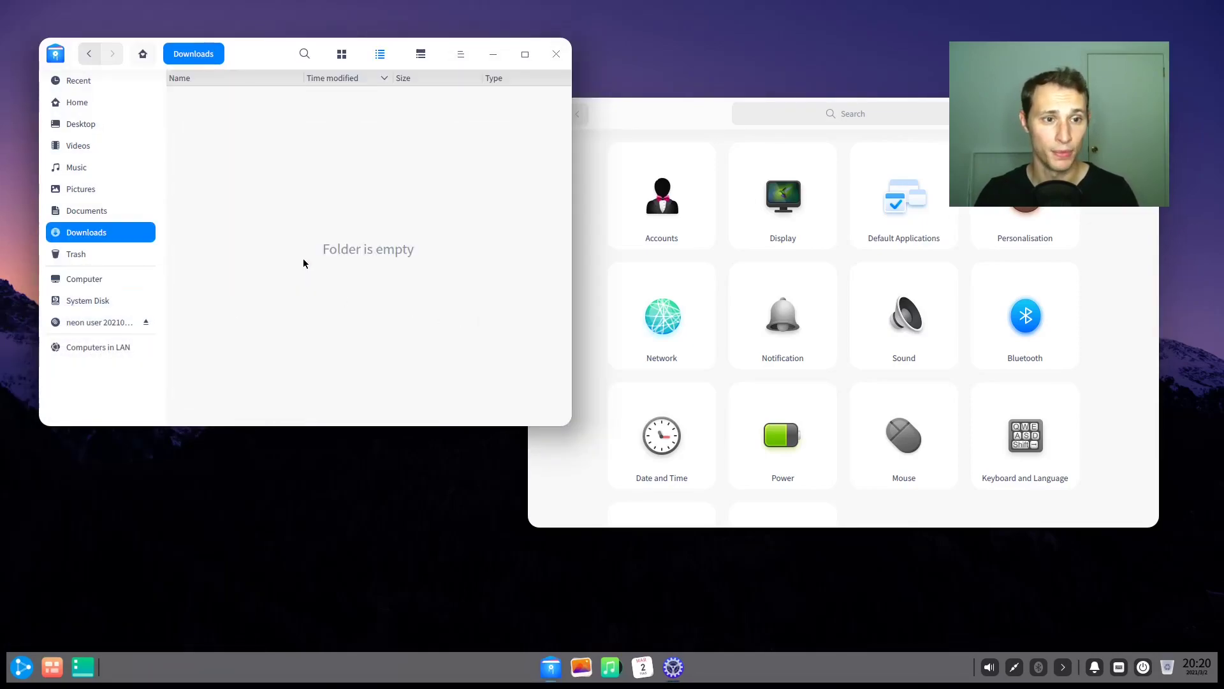
click(342, 54)
click(380, 54)
click(420, 54)
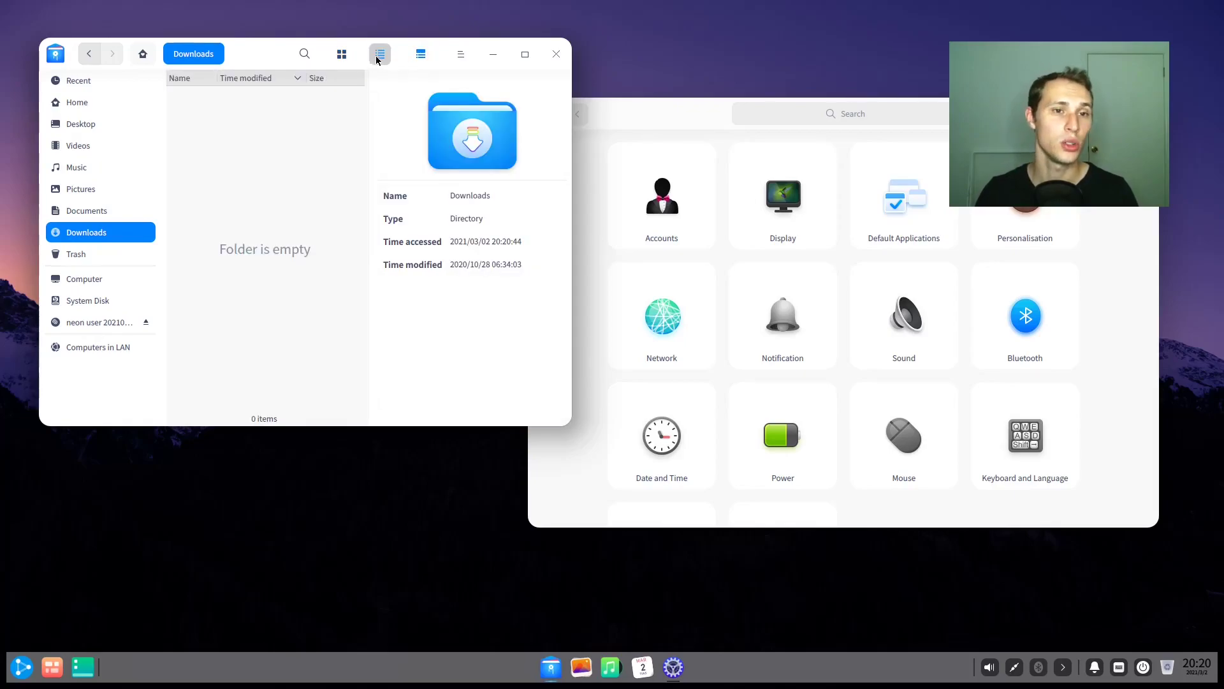
click(342, 53)
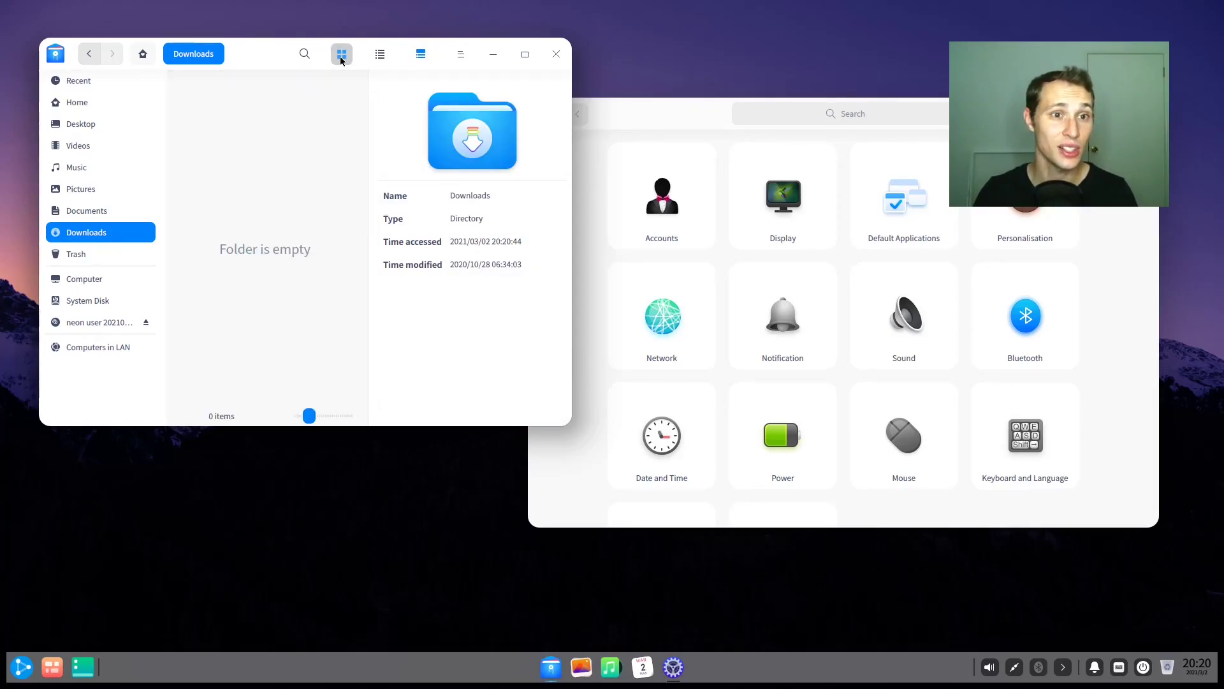
click(420, 53)
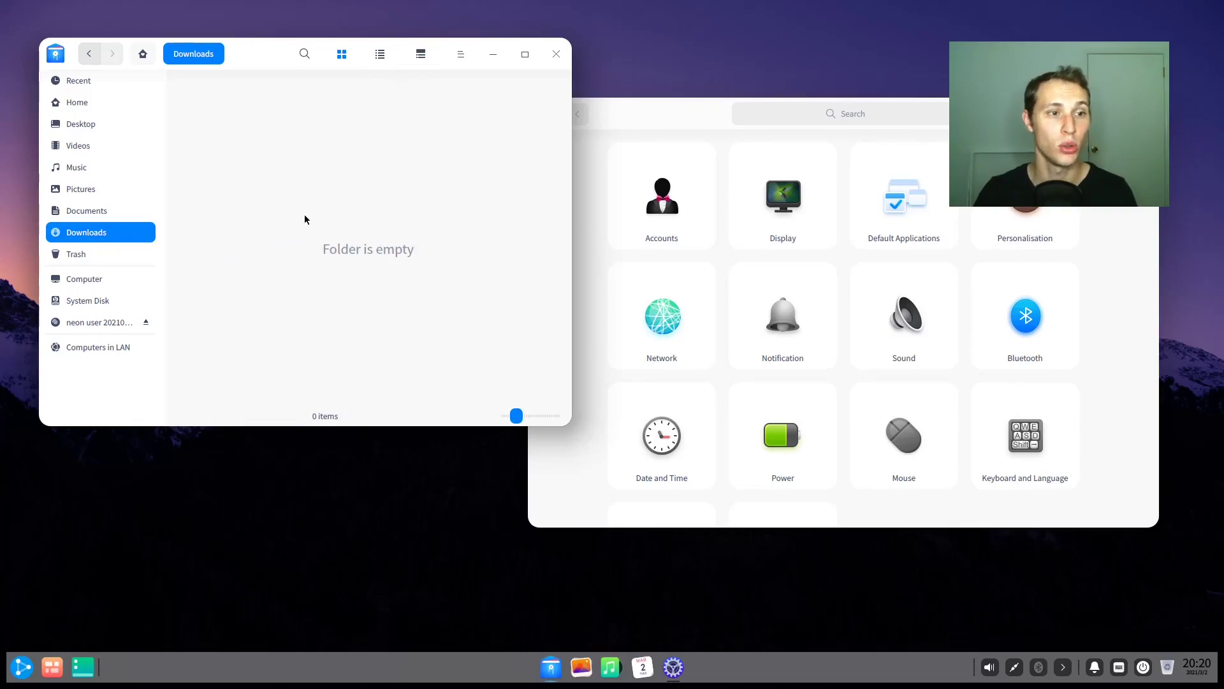
click(123, 189)
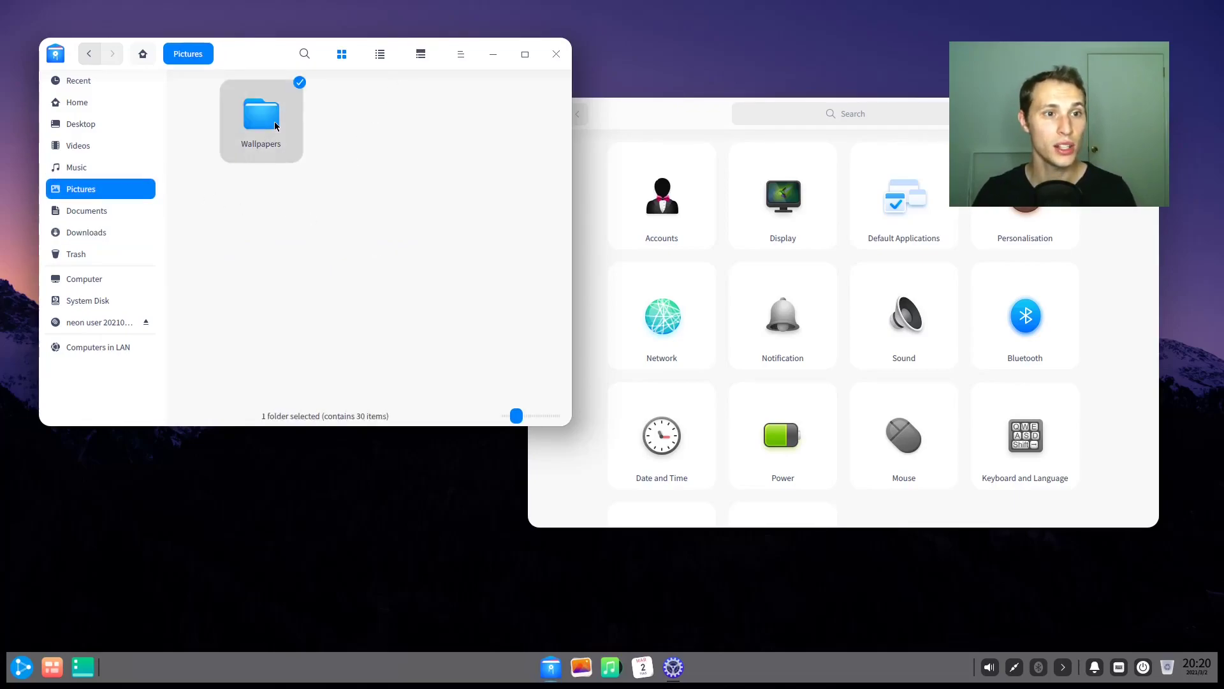
double_click(266, 147)
Preview Aurora.jpg at full size, then close the preview.
click(368, 127)
key(space)
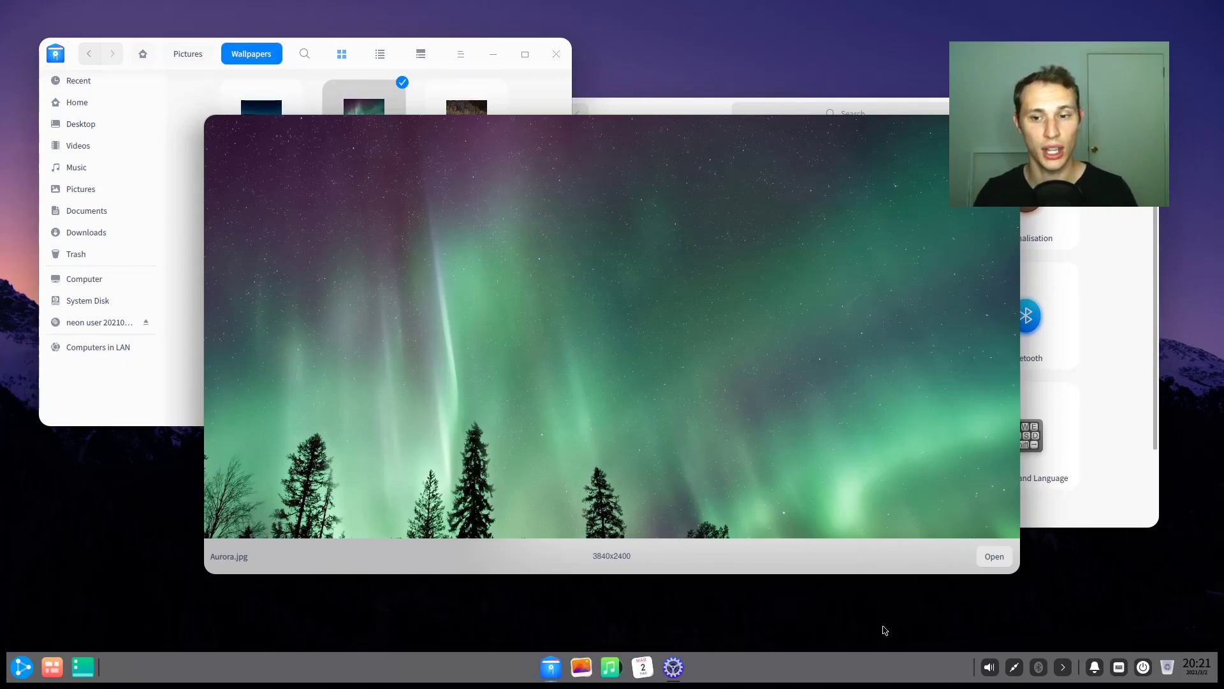
key(space)
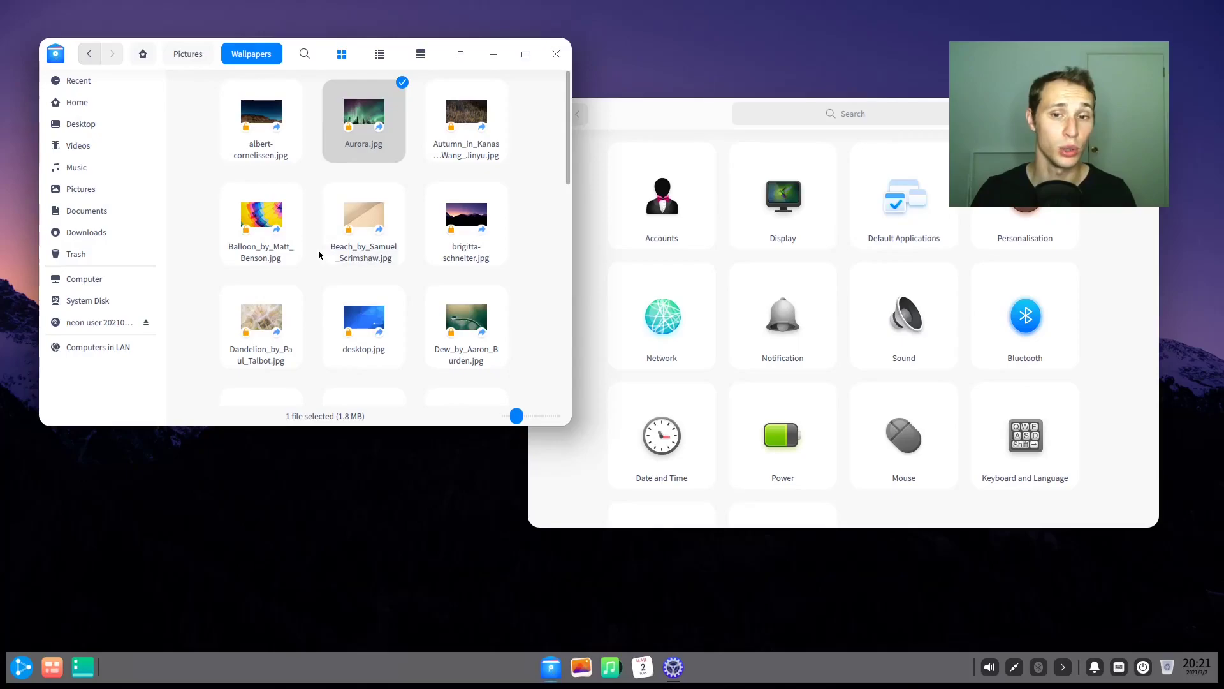
Preview the aerial coastline wallpaper full size, then close the File Manager.
scroll(565, 270, down, 5)
click(469, 217)
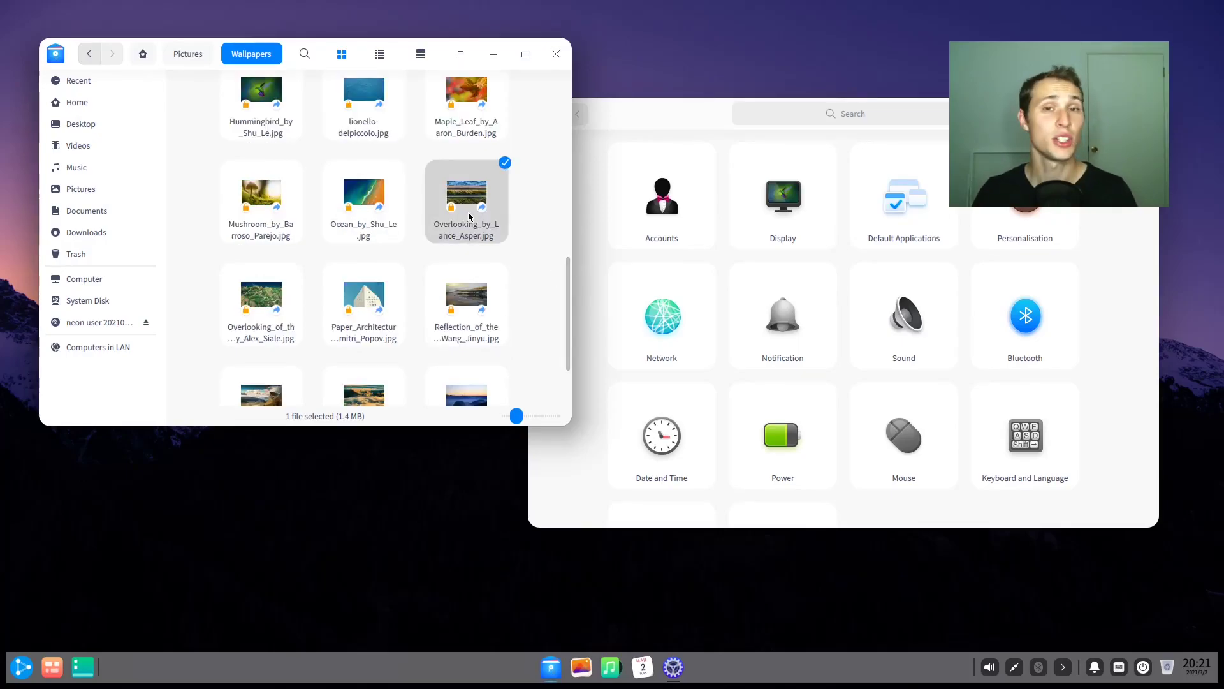
key(space)
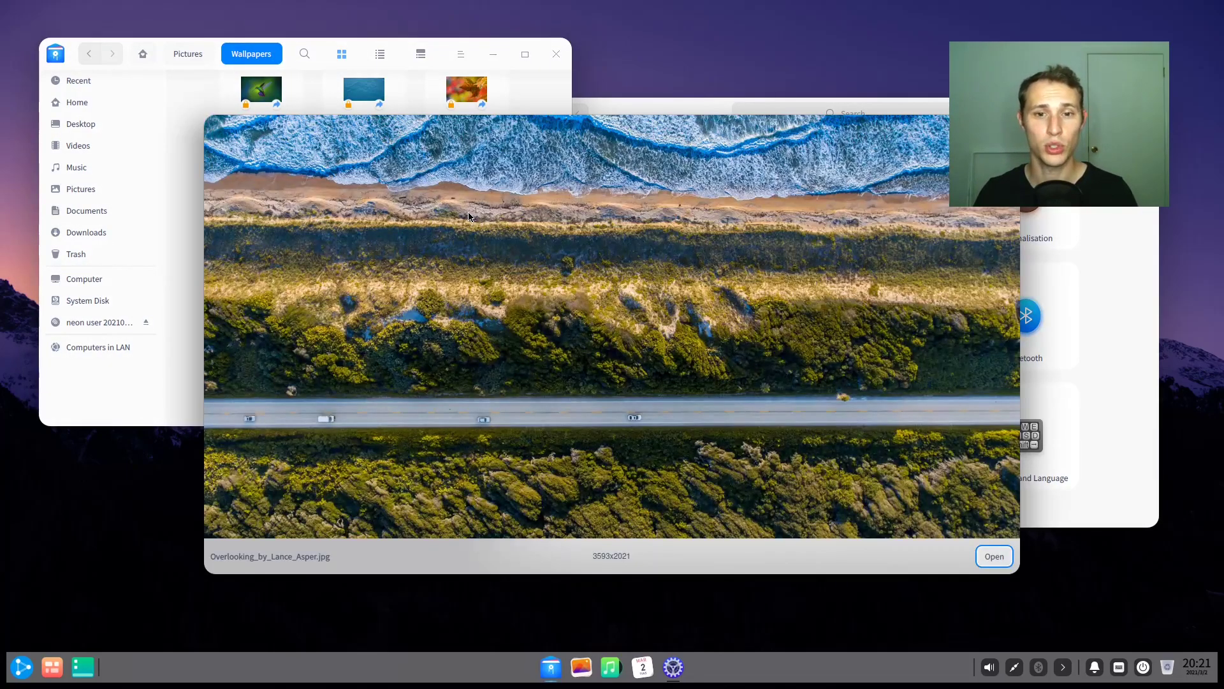
key(space)
click(555, 54)
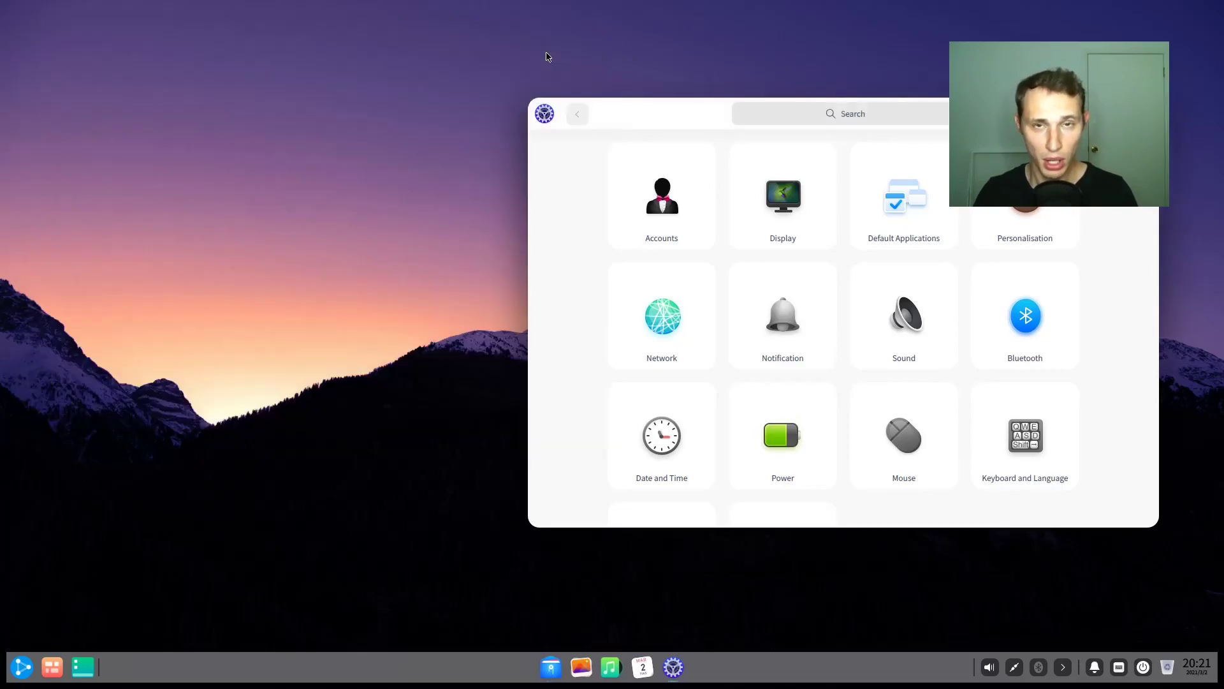
Move the Control Center, browse General Settings and System Info, then open Default Applications.
drag(621, 98, 506, 132)
scroll(634, 238, down, 2)
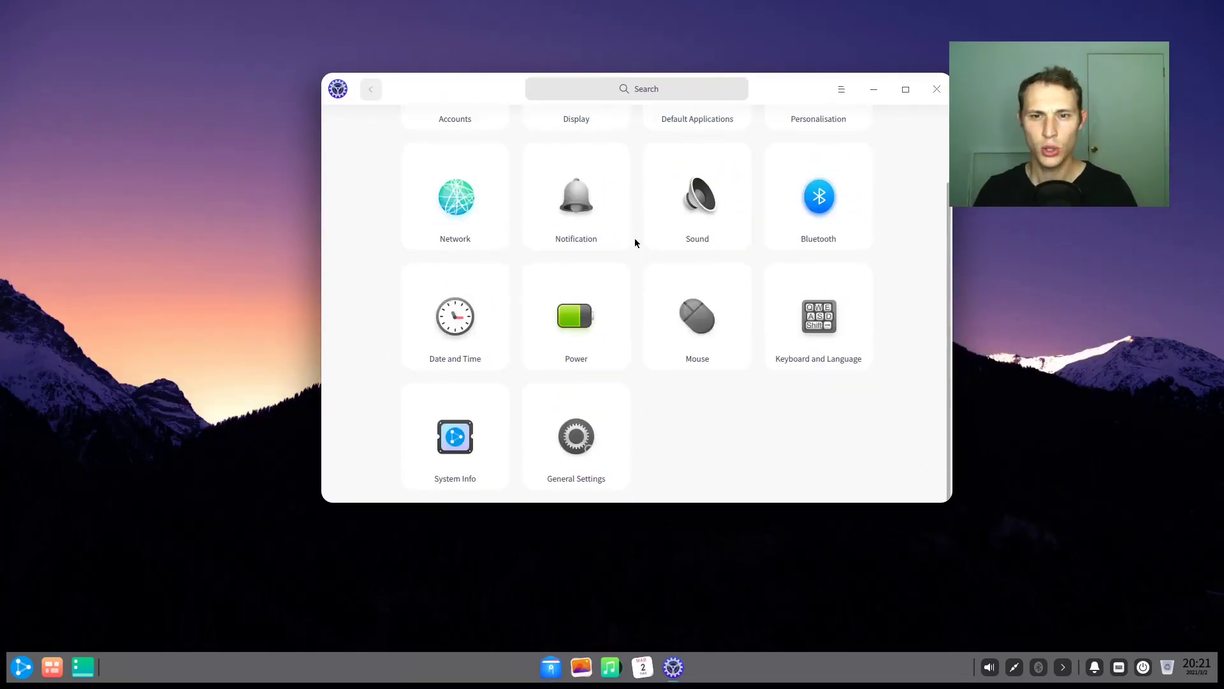
scroll(634, 238, up, 2)
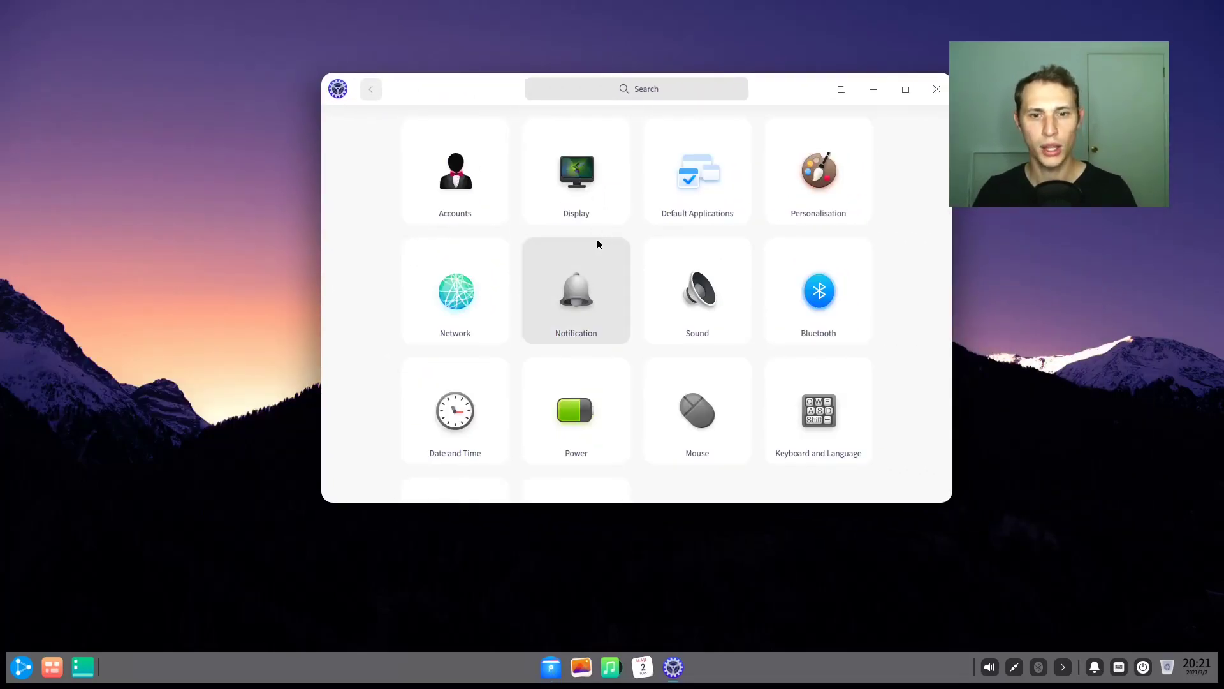
scroll(597, 246, down, 2)
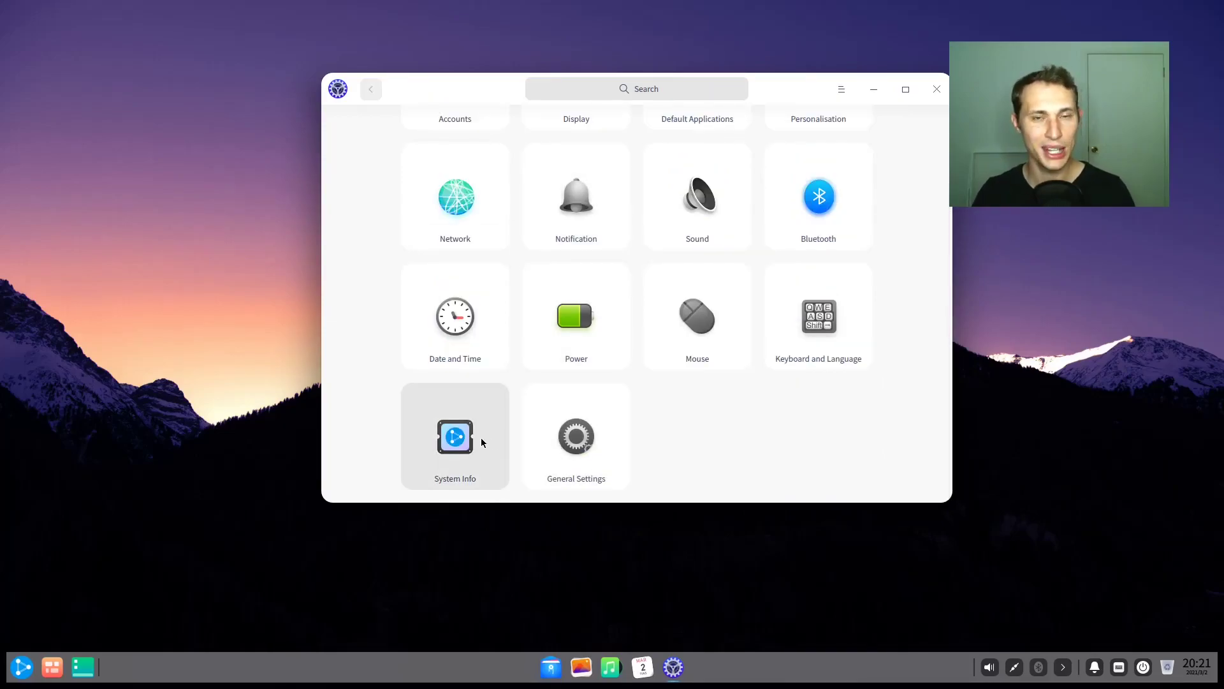
click(562, 427)
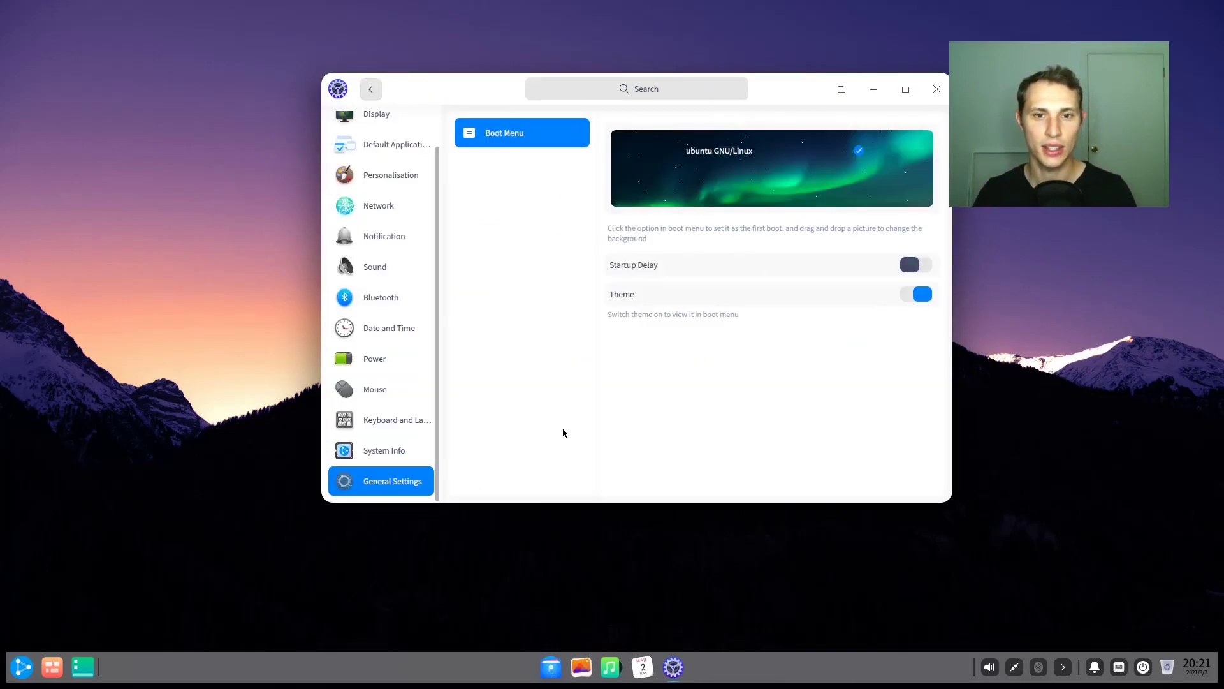
click(394, 447)
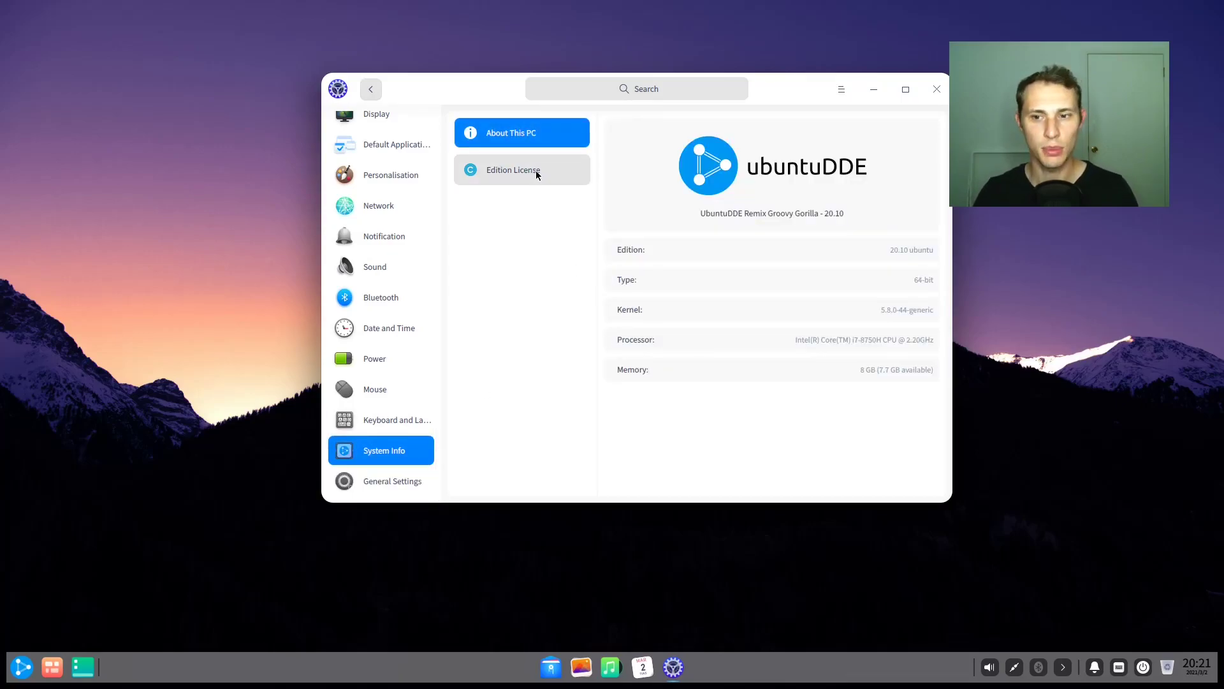
scroll(382, 175, up, 1)
click(385, 180)
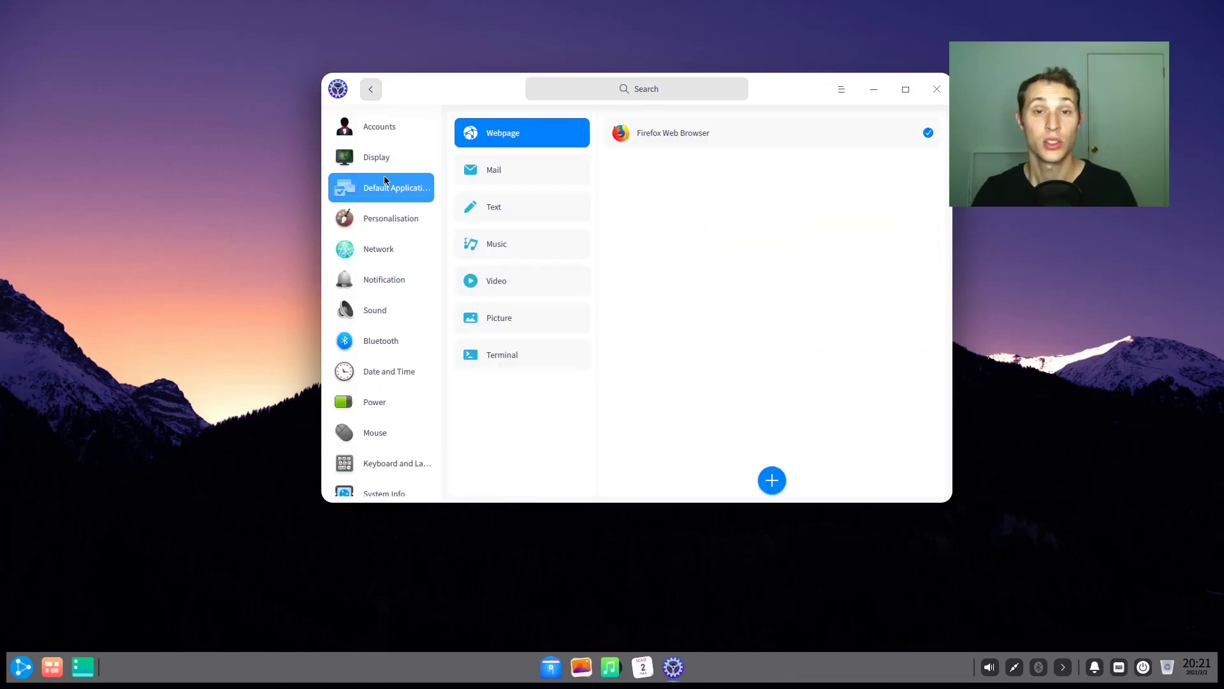
click(380, 223)
click(393, 187)
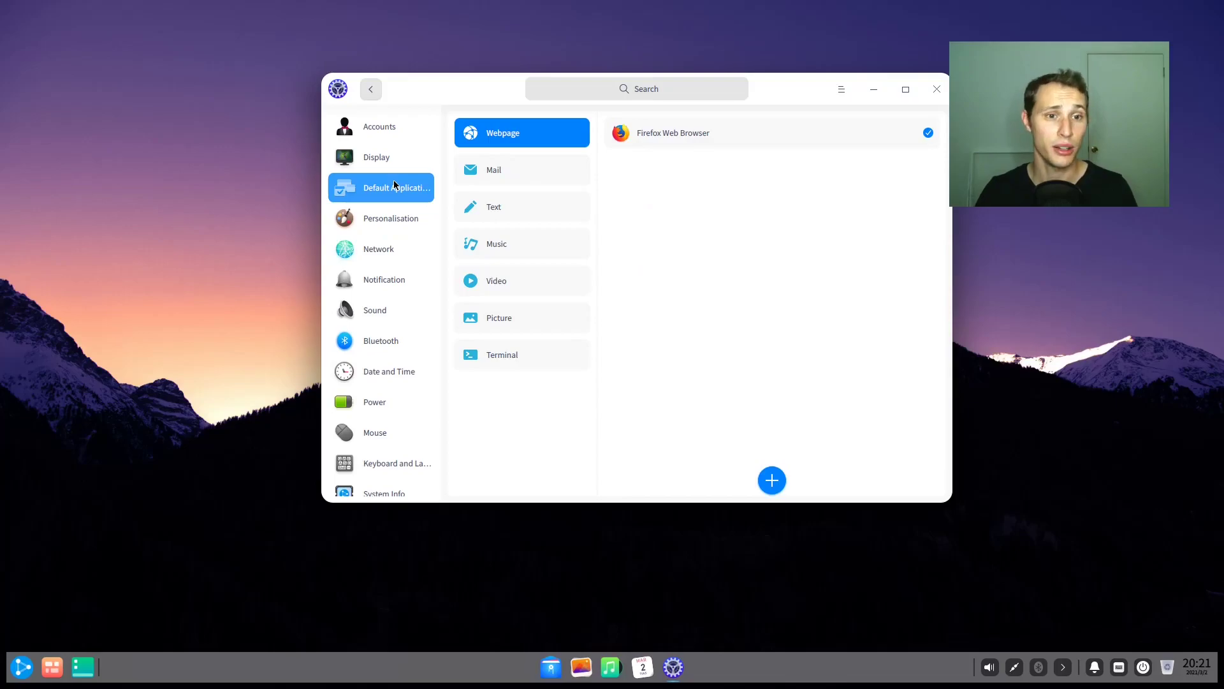
In Personalisation, view the Icon and Cursor Theme lists, then the Font page.
click(389, 213)
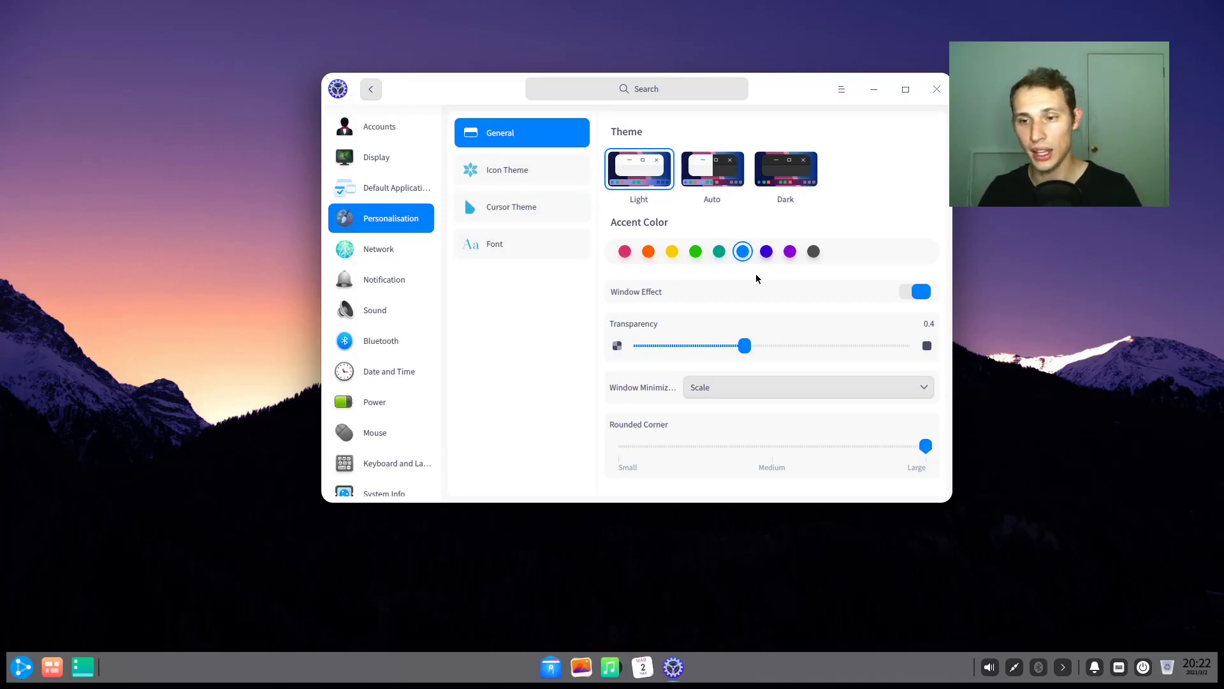
click(583, 172)
click(581, 206)
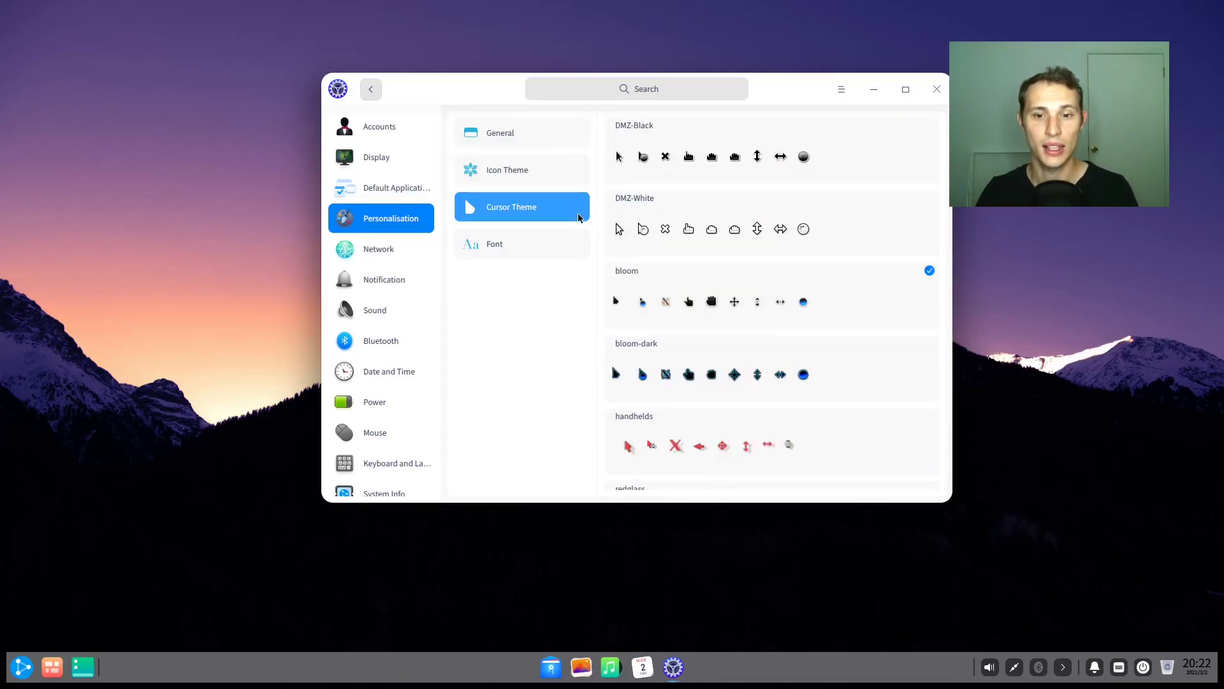
click(569, 244)
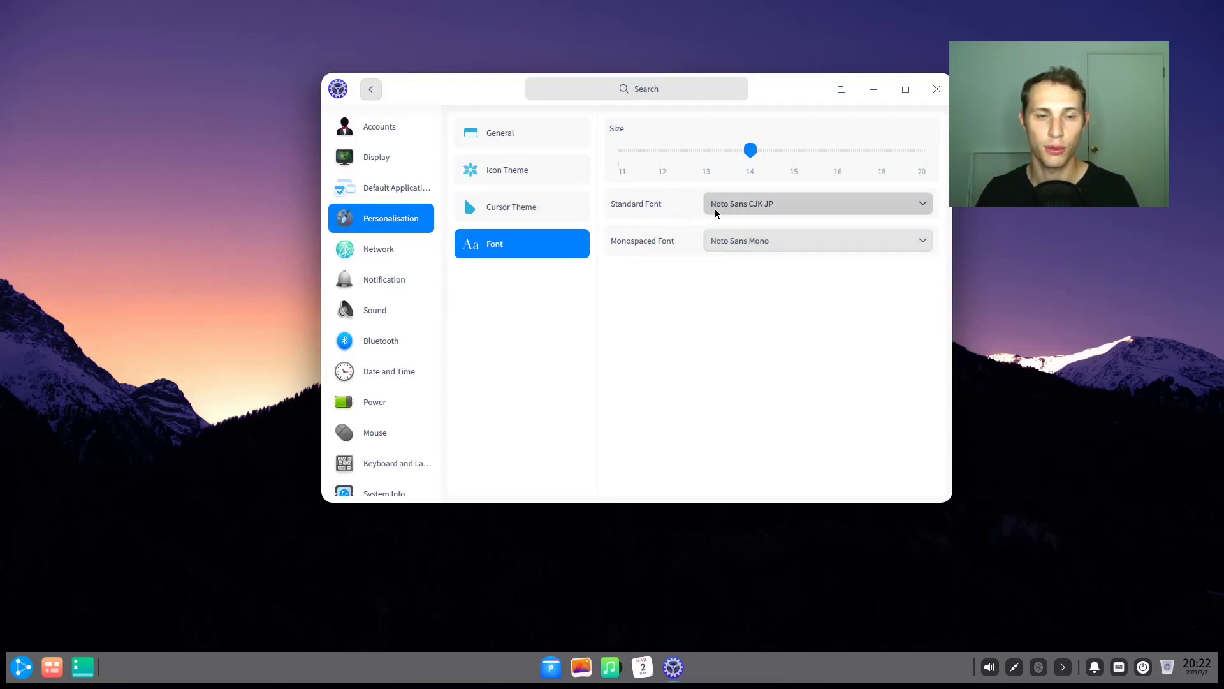
click(750, 203)
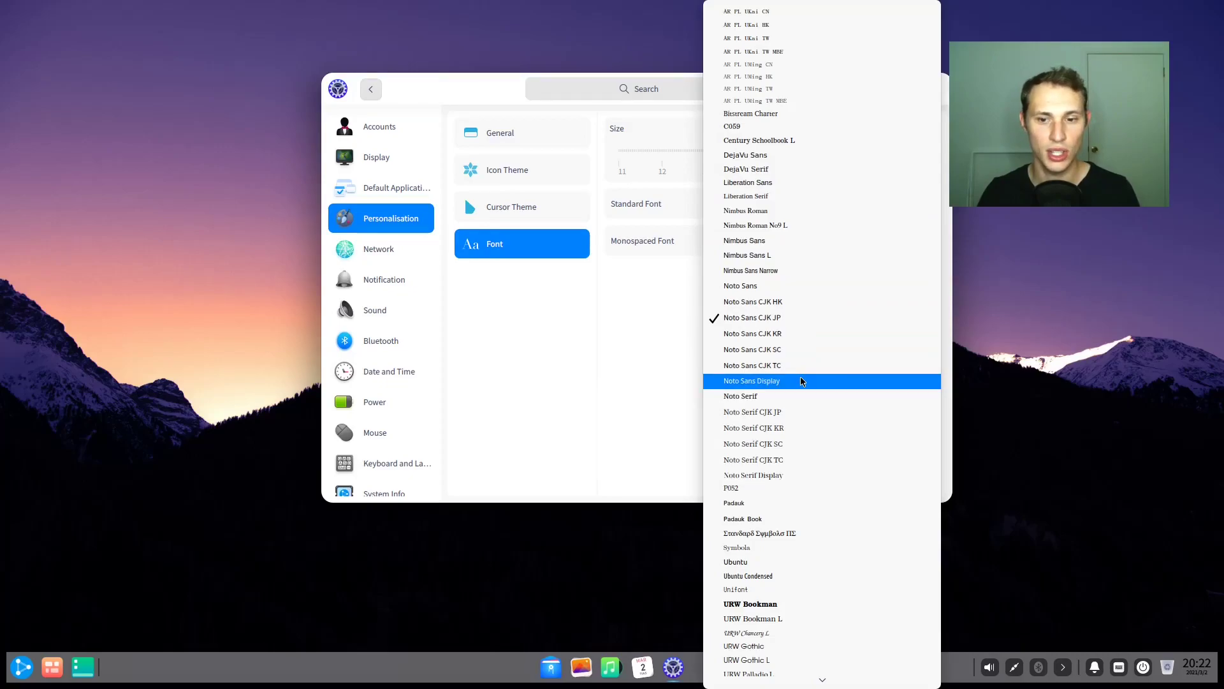
key(Escape)
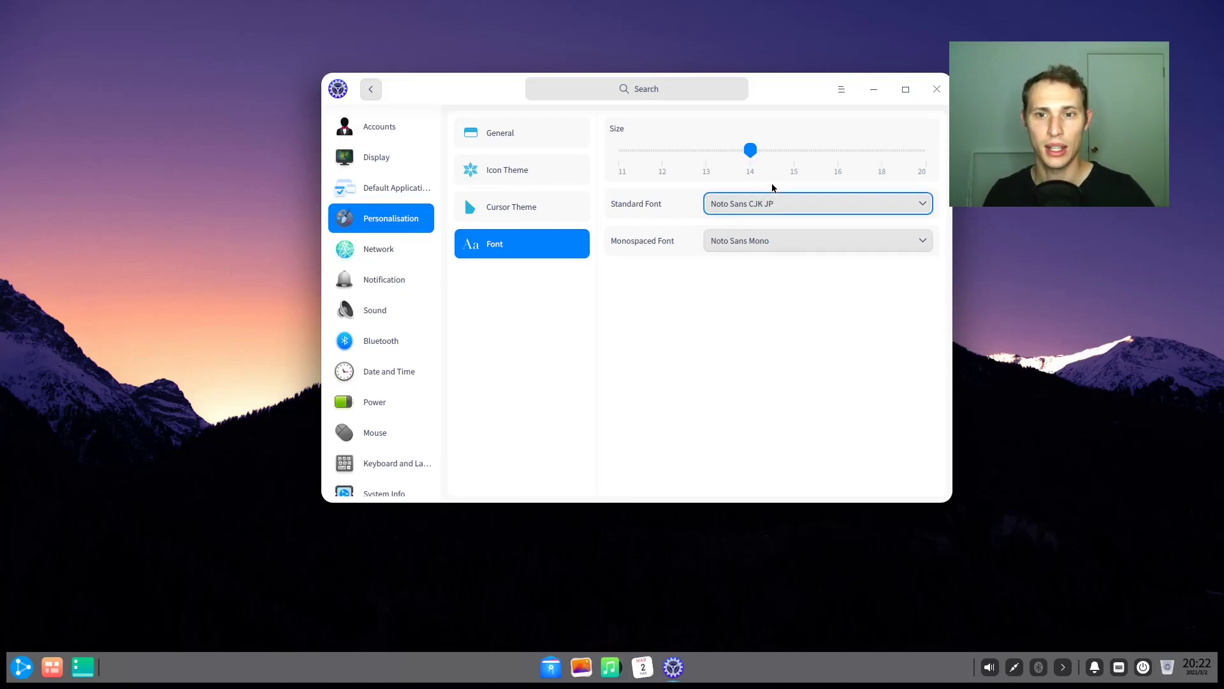
Try Small, Medium and Large rounded window corners in General, keeping Large.
scroll(729, 183, up, 10)
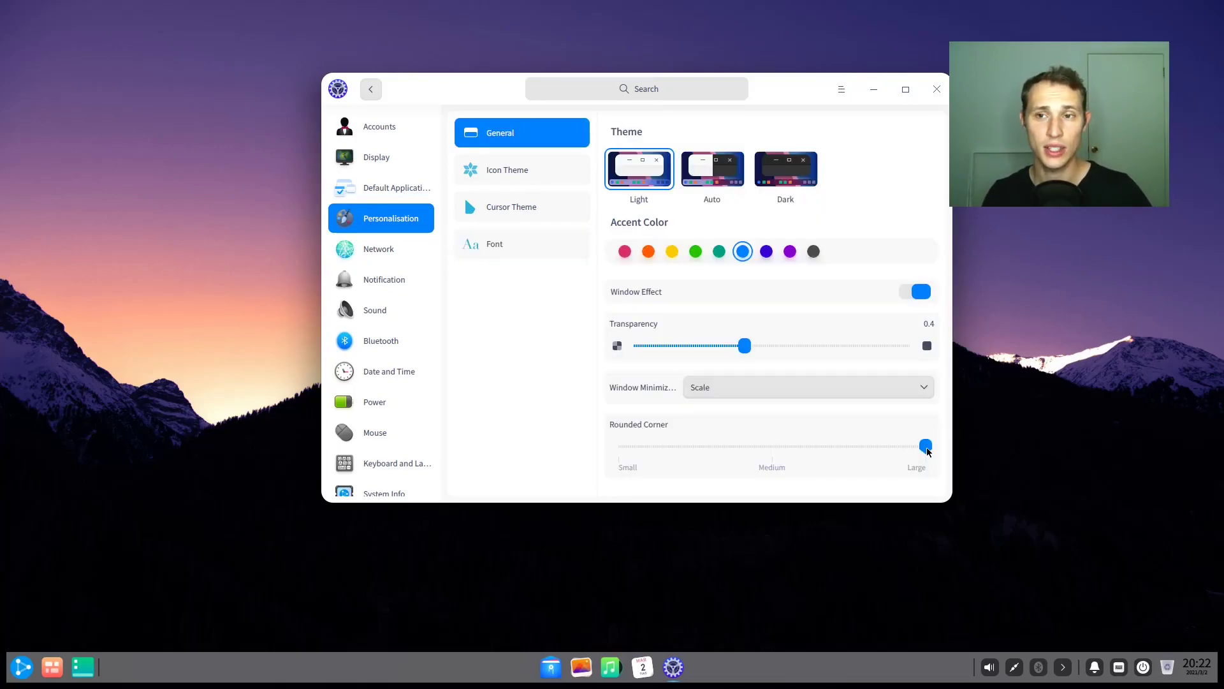
click(729, 446)
click(729, 445)
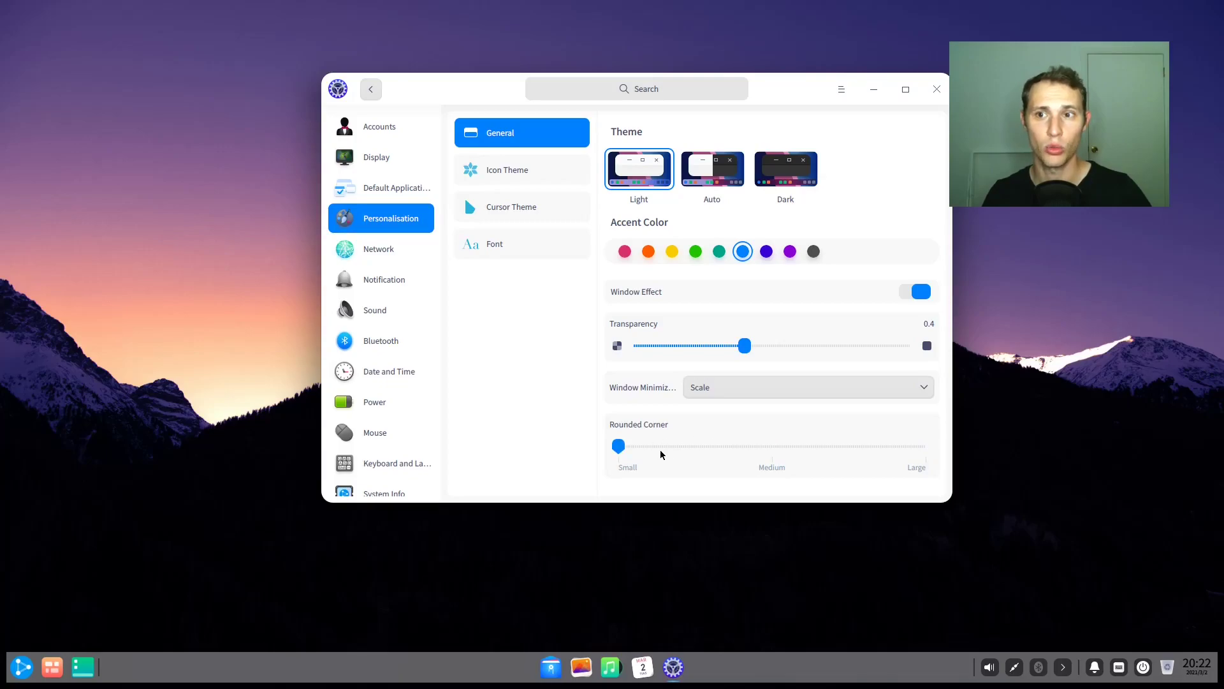
click(729, 445)
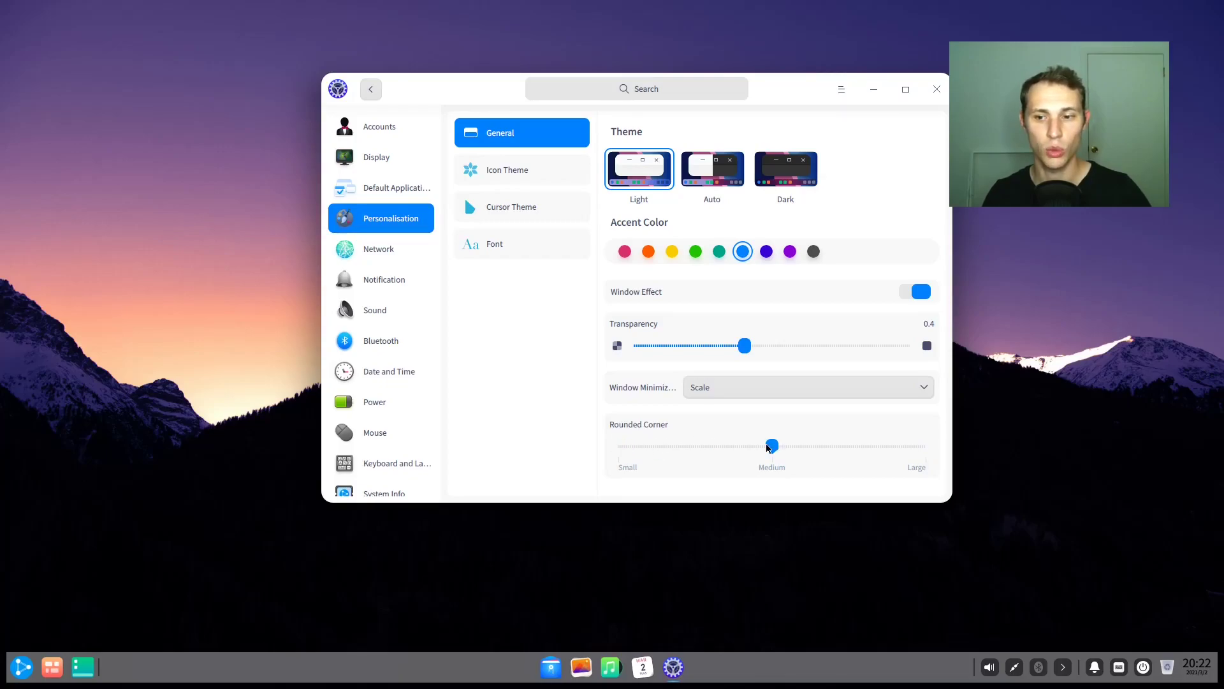
click(934, 446)
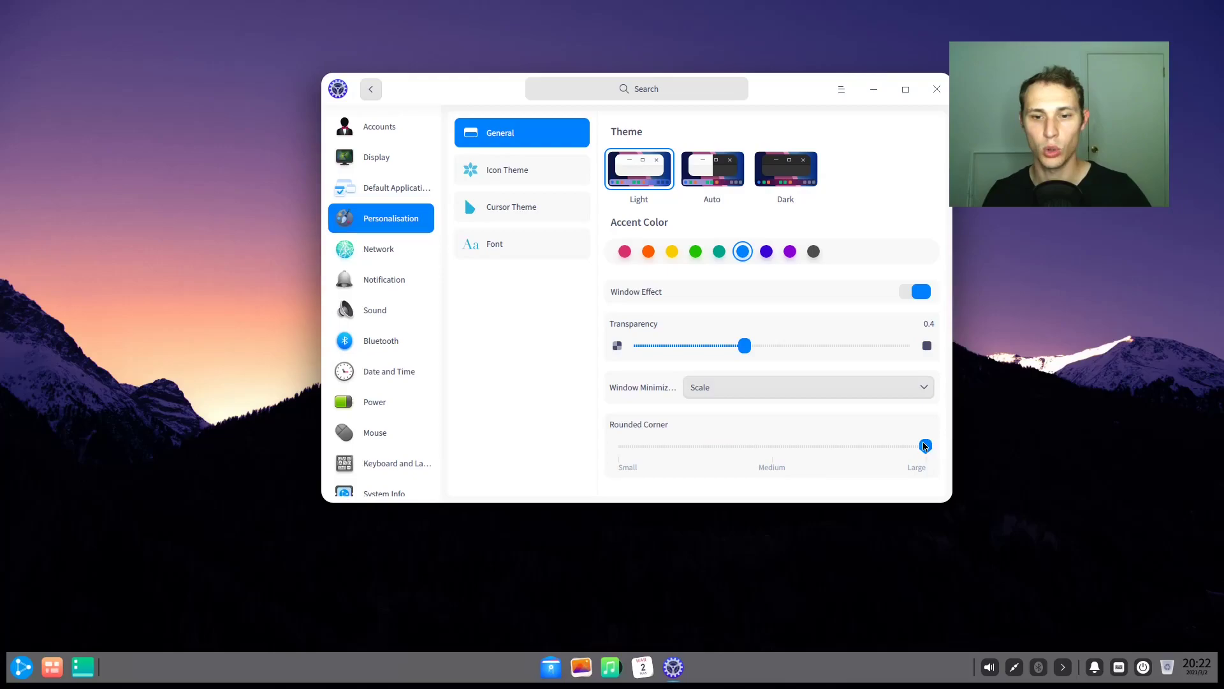
drag(861, 448, 927, 415)
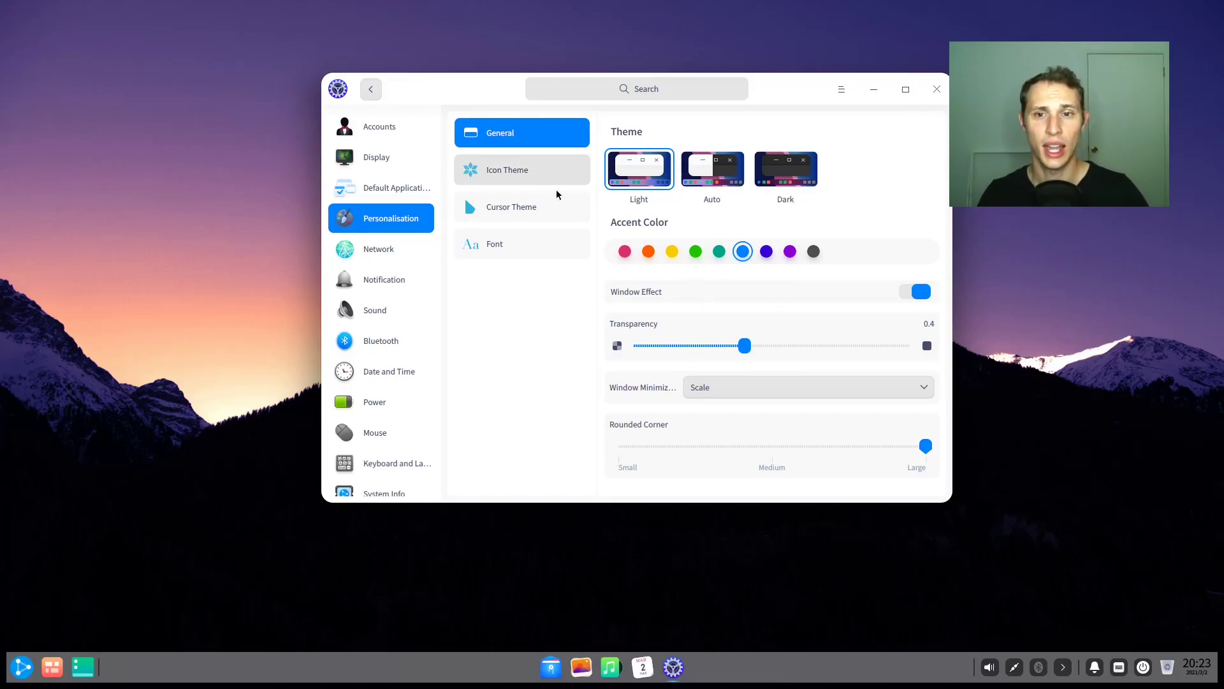
Preview the icon and cursor theme lists, then show the Font settings.
click(542, 171)
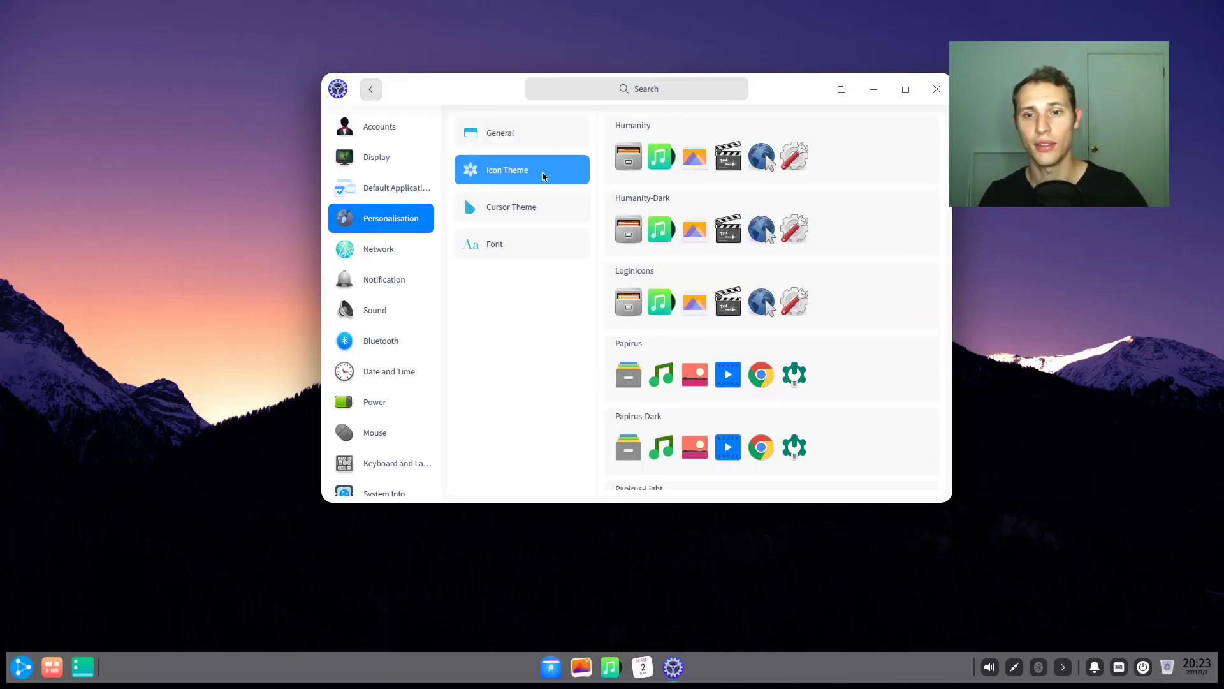
click(522, 218)
click(525, 244)
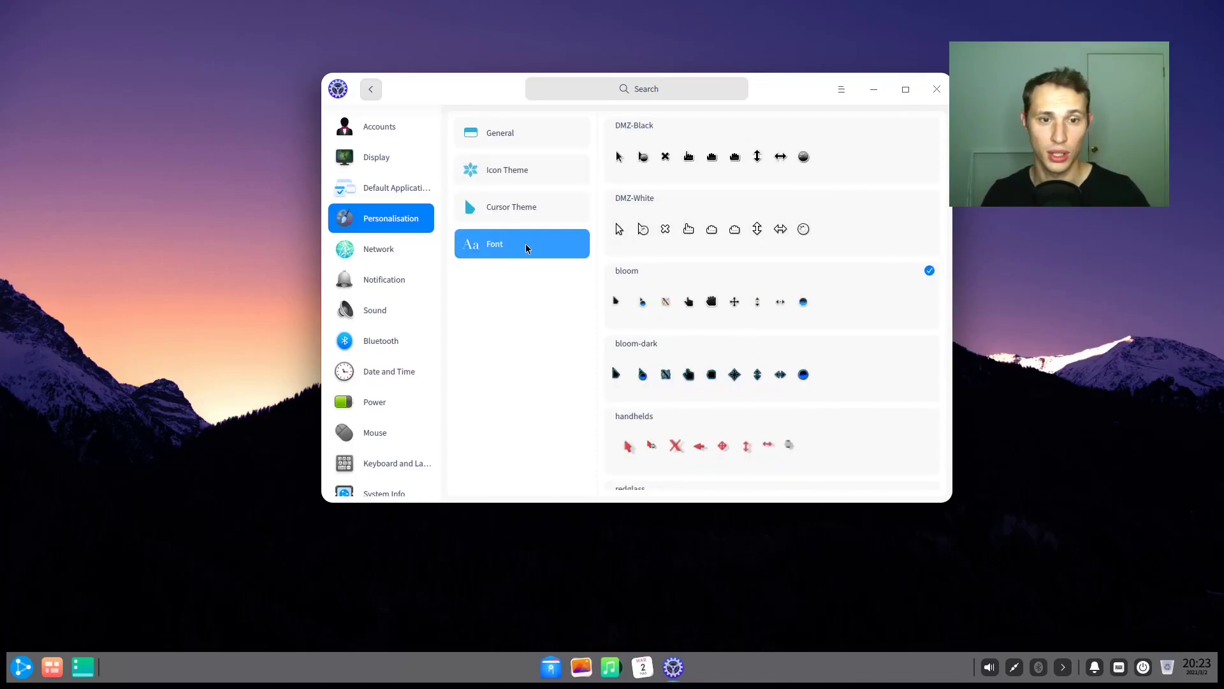
Look through the Network, Notification, Sound and Power settings pages.
click(406, 245)
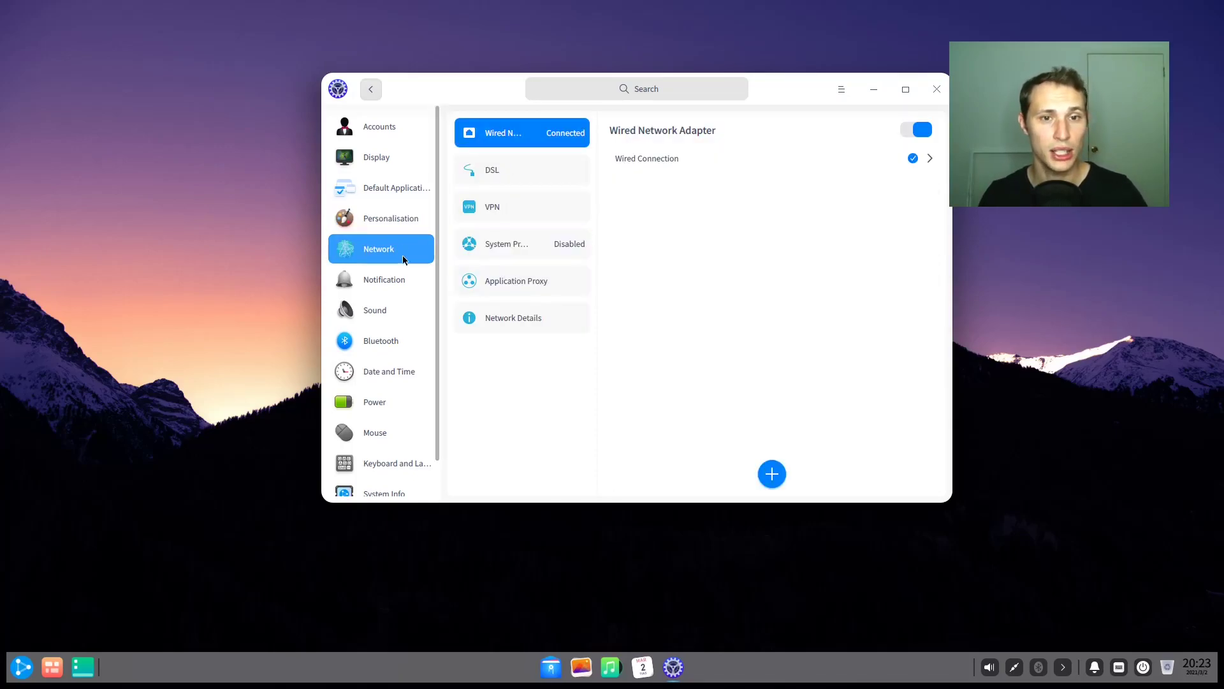
click(376, 287)
click(383, 312)
click(383, 402)
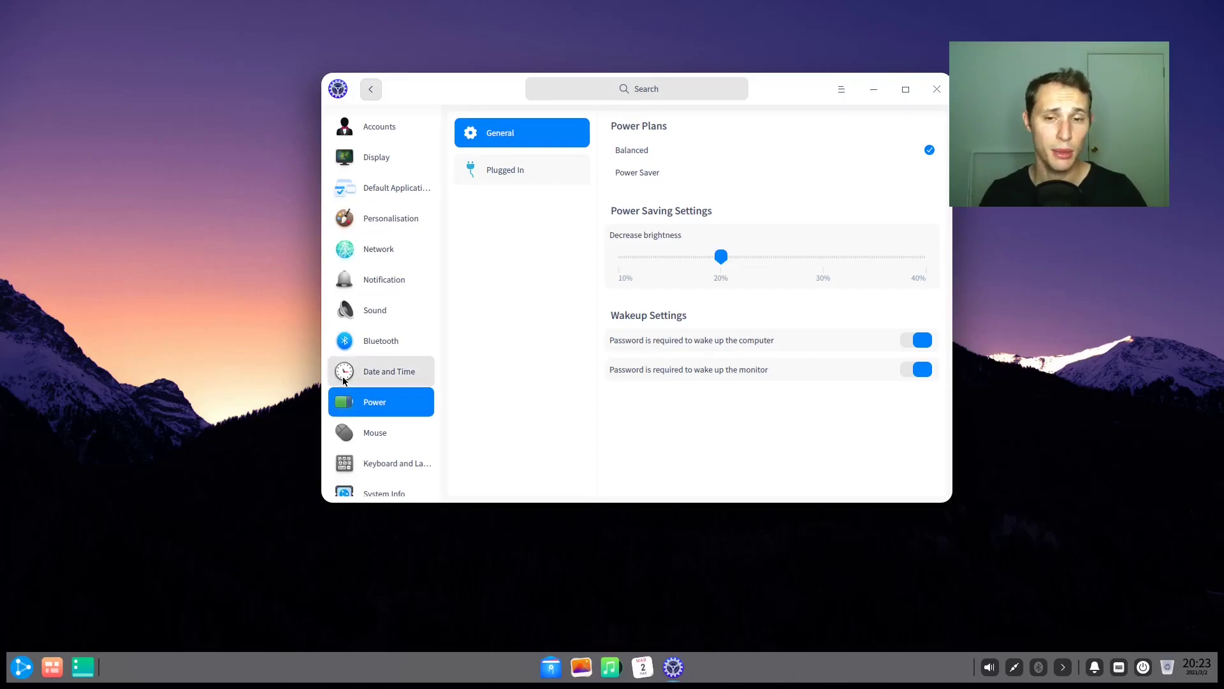
View the Mouse and Accounts settings, then return to the home category grid.
scroll(365, 399, down, 1)
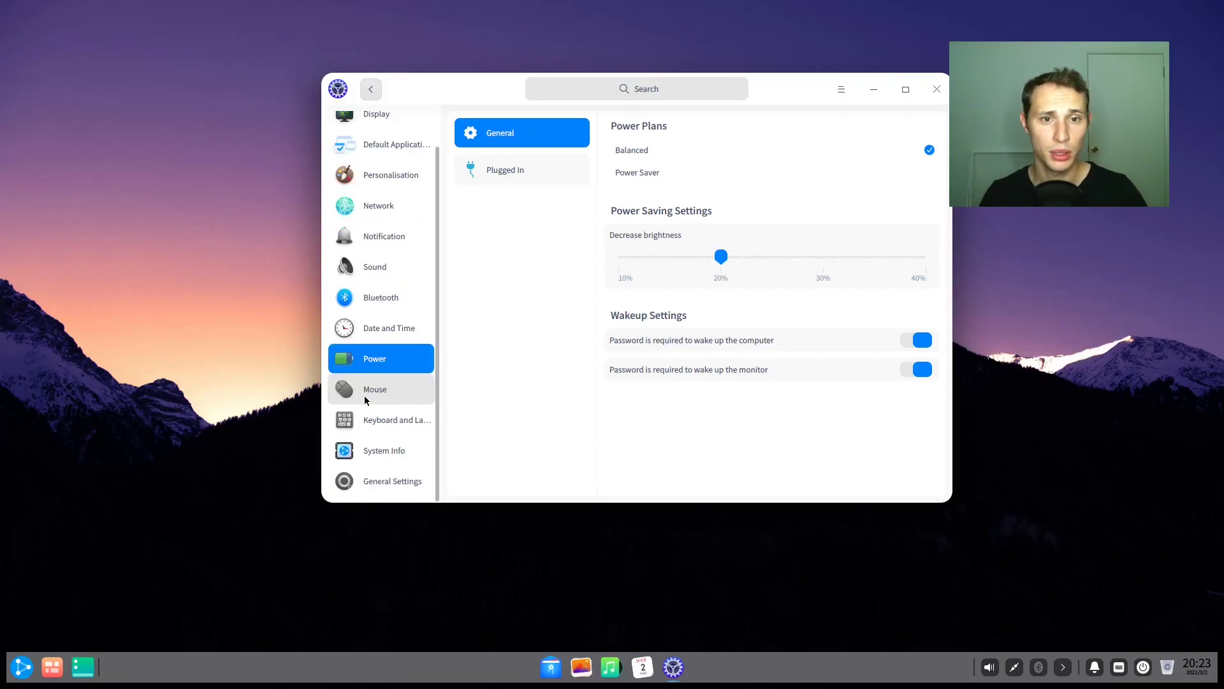
scroll(372, 430, up, 1)
click(371, 432)
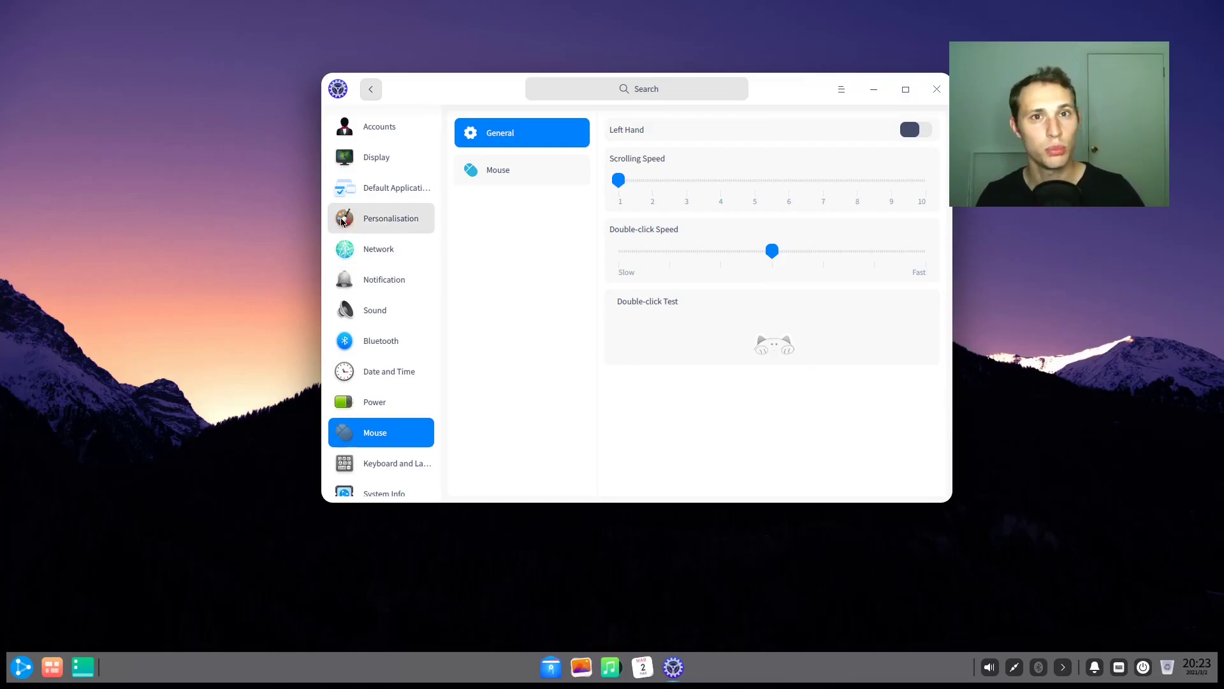
click(374, 137)
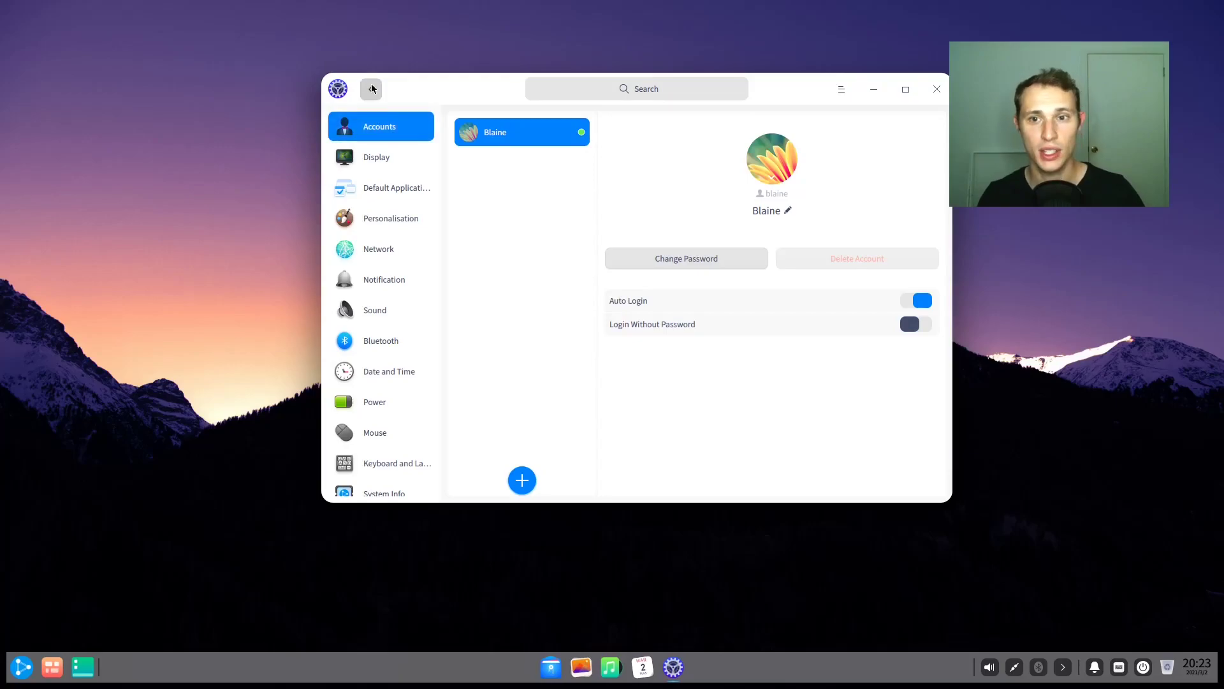
click(372, 88)
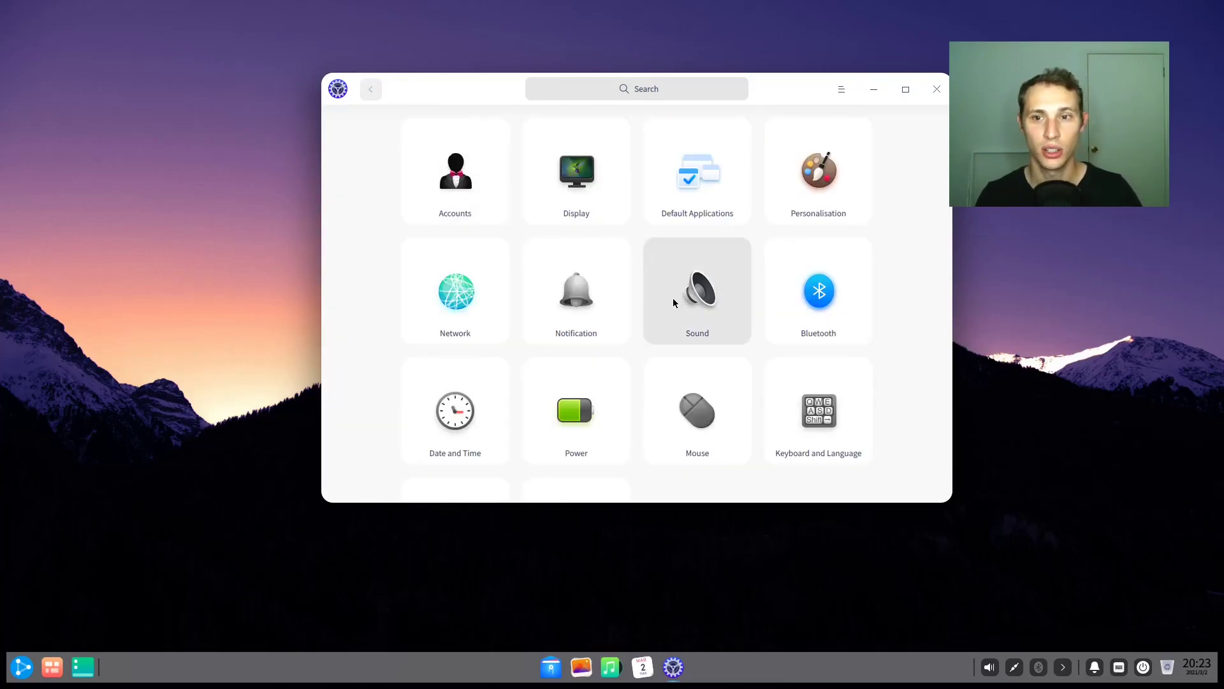
Close Control Center and open Wallpaper and Screensaver from the desktop's context menu.
click(940, 82)
right_click(267, 152)
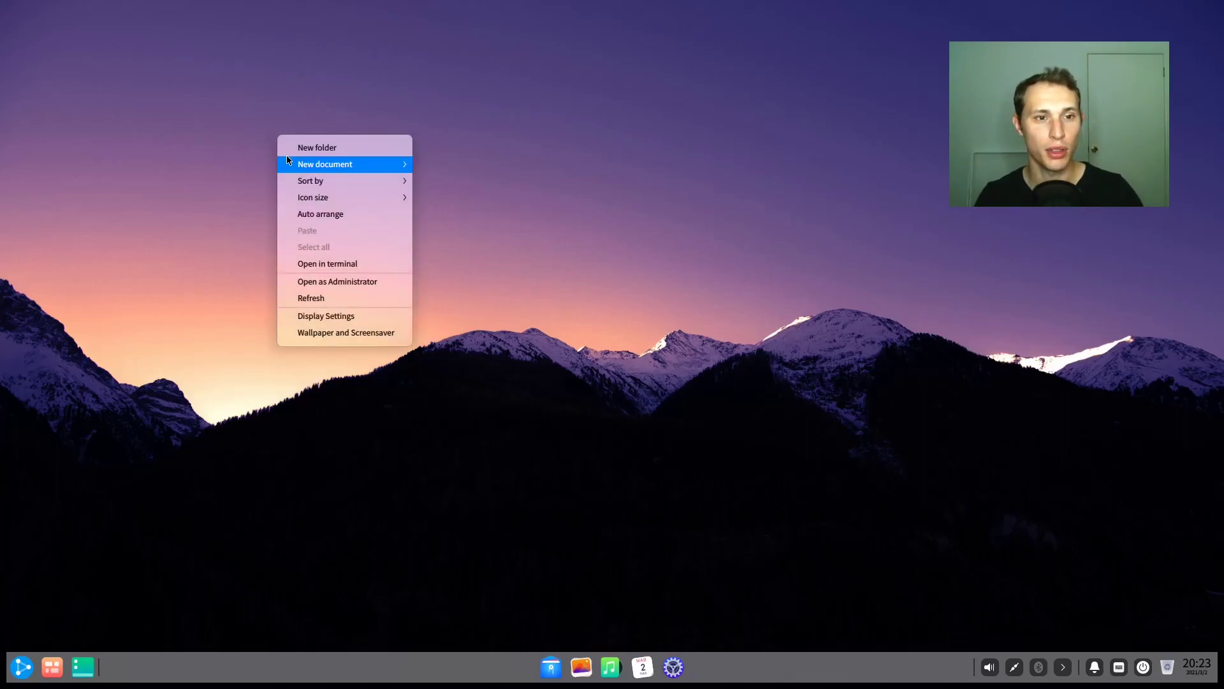
click(321, 331)
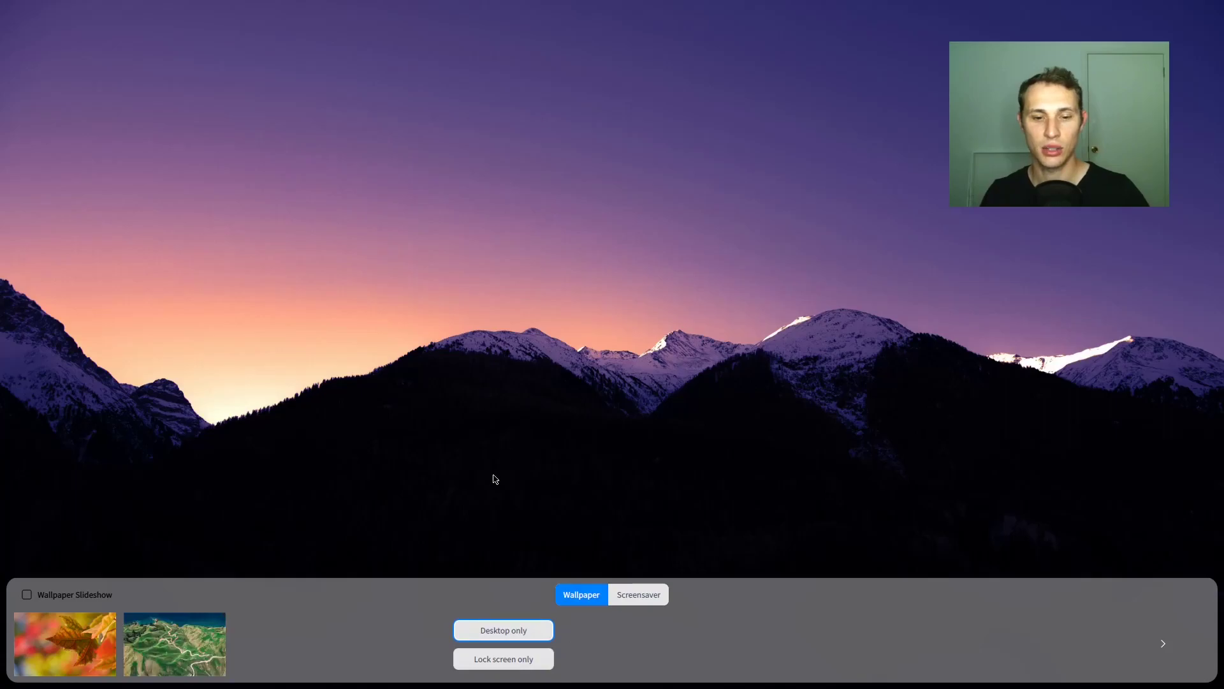
Scroll through the wallpaper thumbnails and dismiss the picker, keeping the mountain sunset.
scroll(811, 626, down, 5)
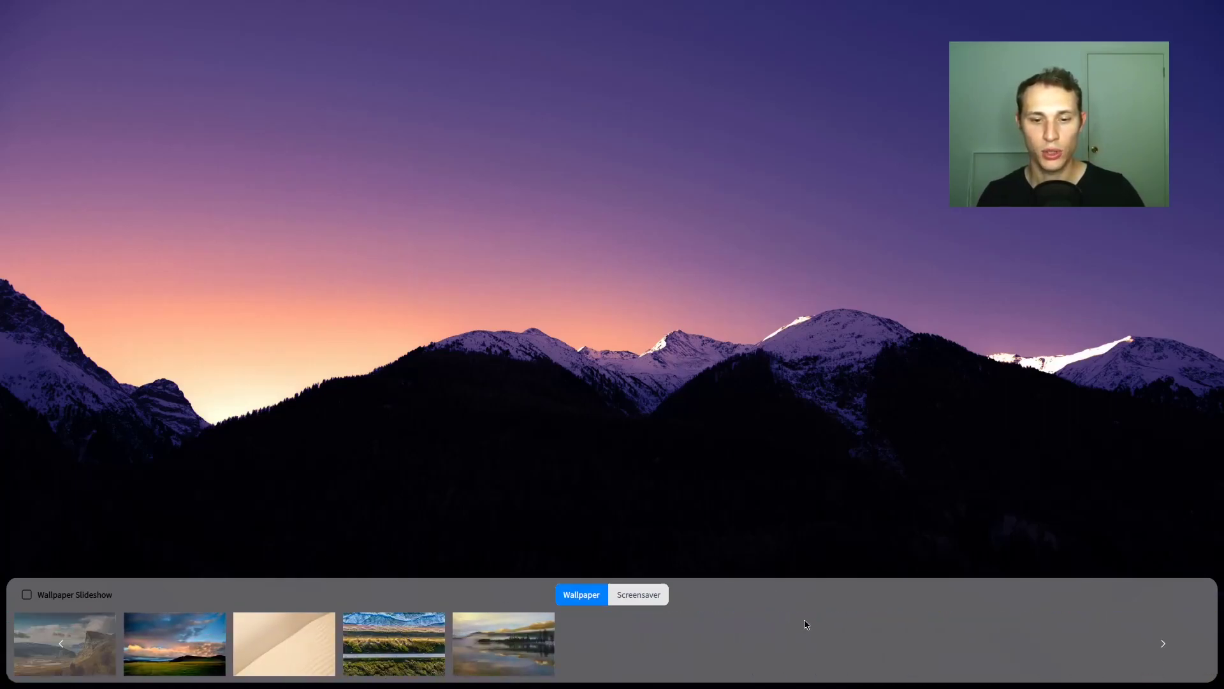
scroll(803, 625, down, 1)
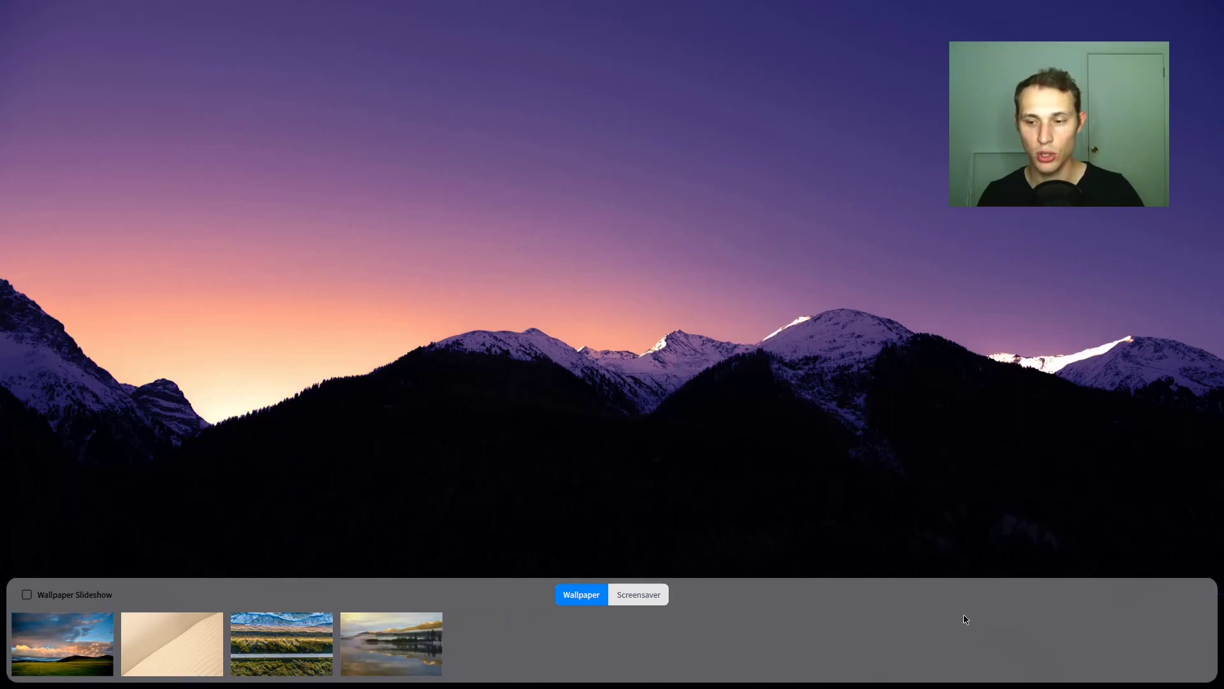
click(847, 334)
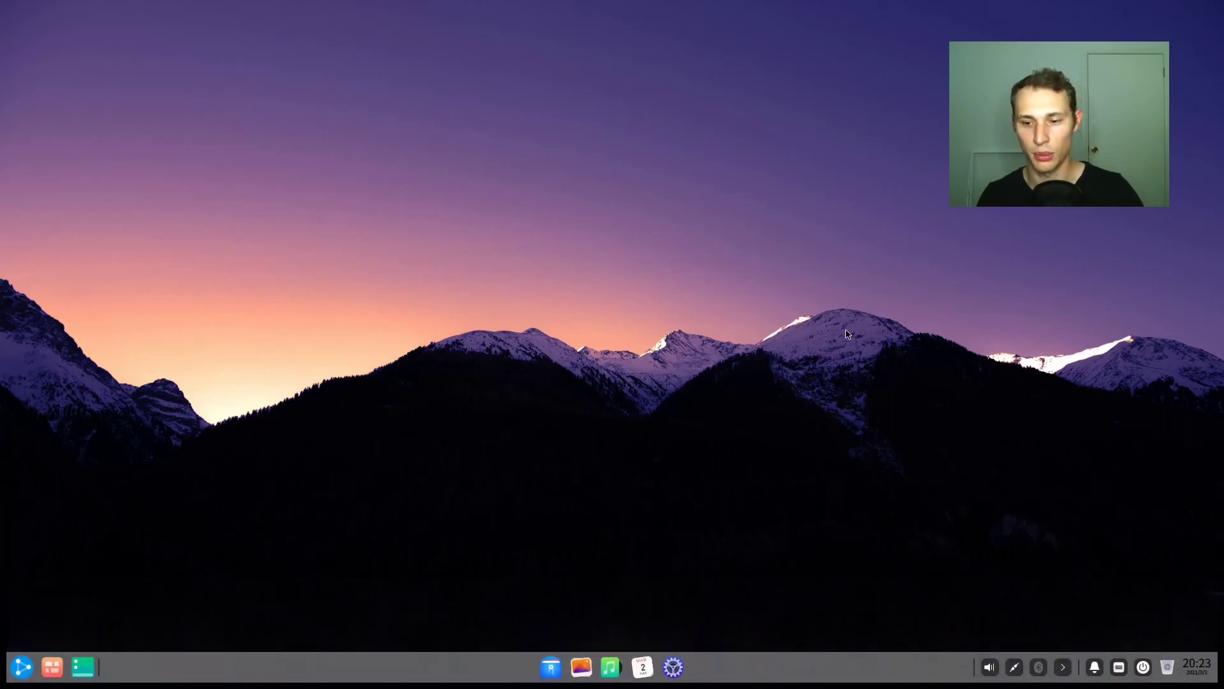
Launch Album and Calendar from the dock, then bring up the application launcher menu.
click(581, 669)
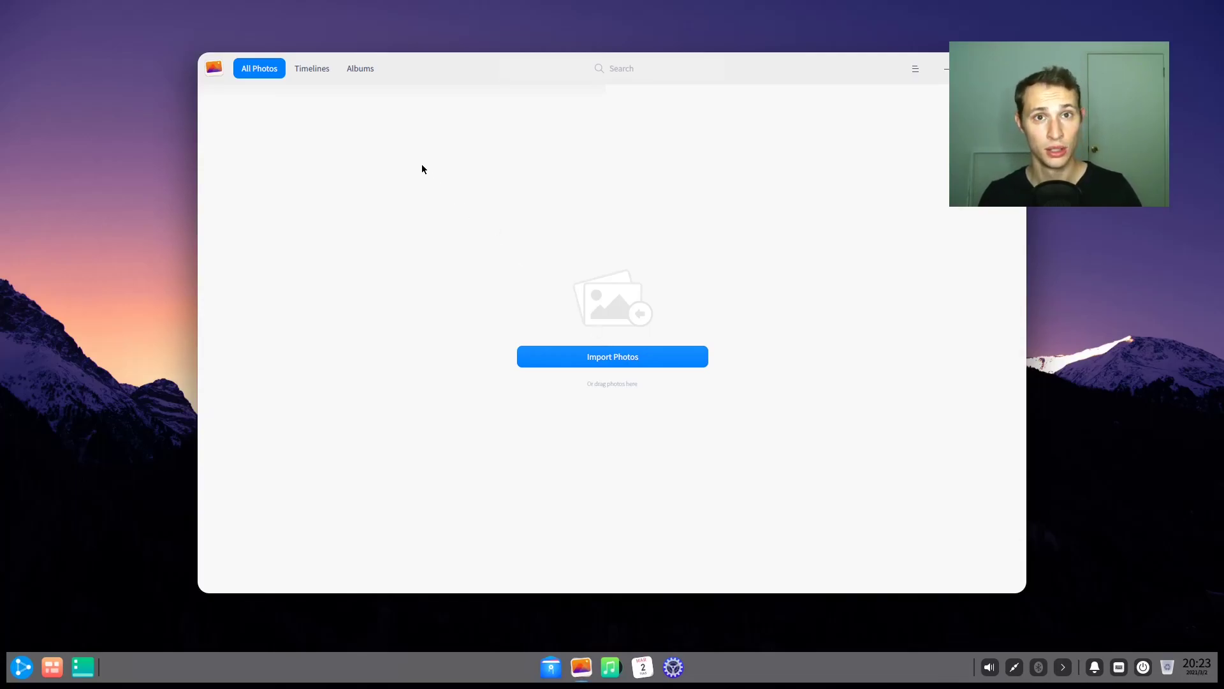
click(641, 667)
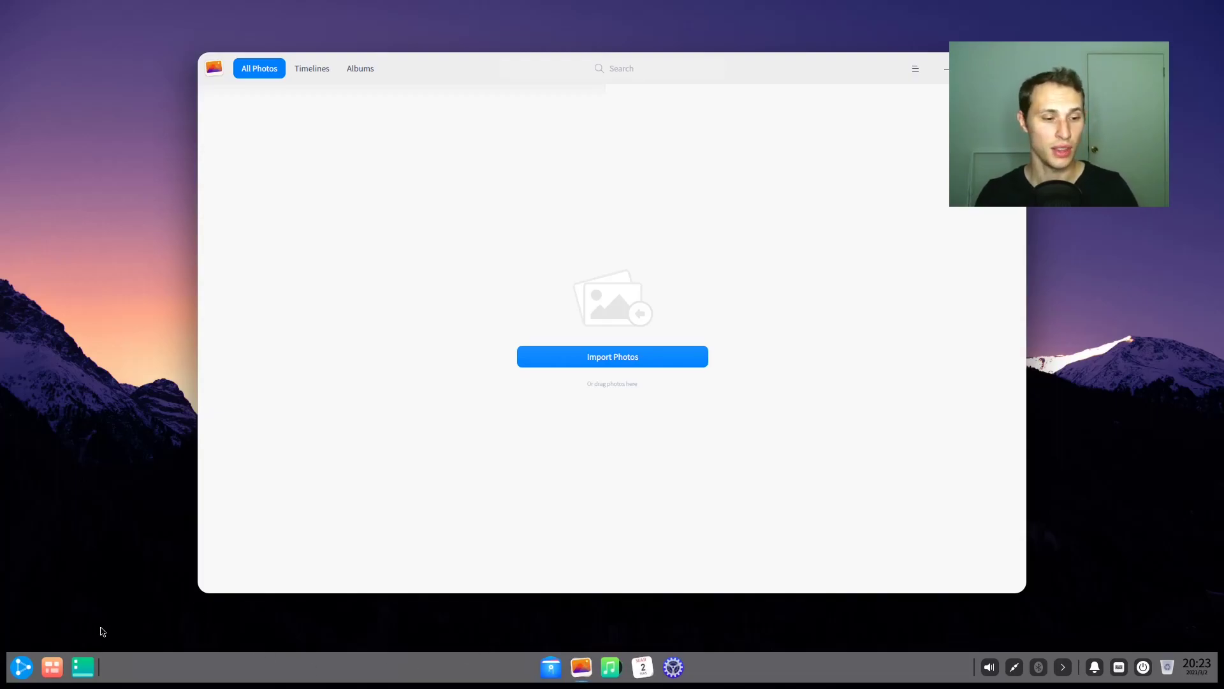
click(19, 670)
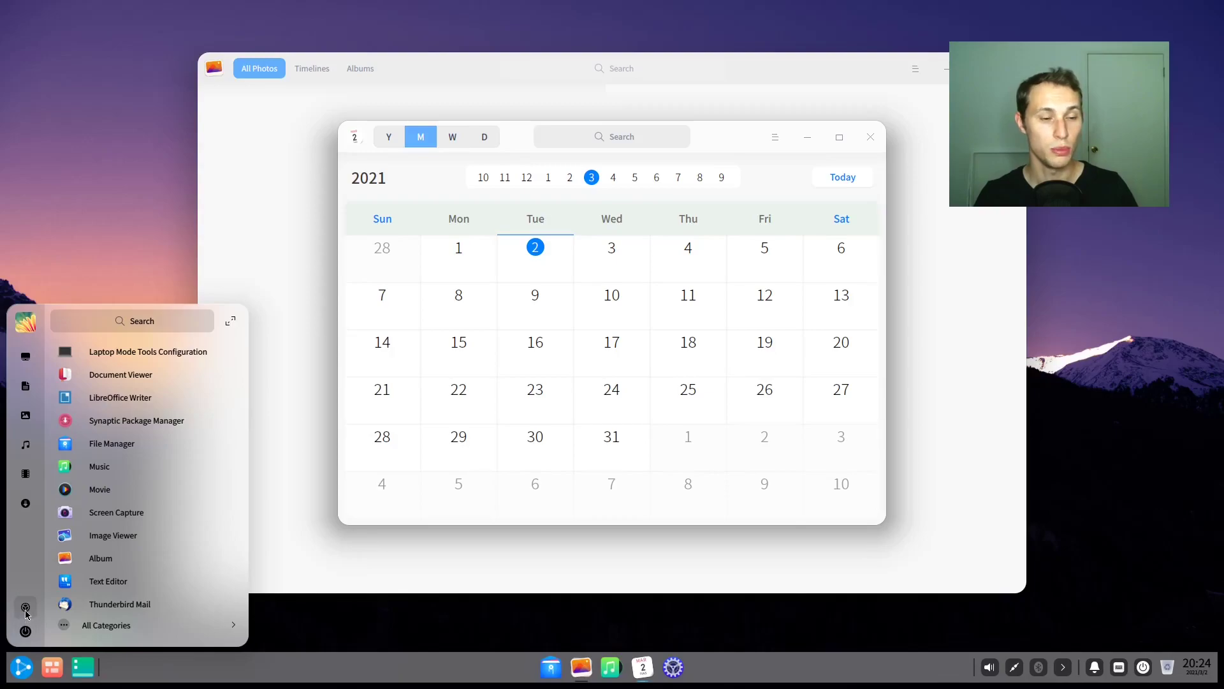
Switch the dock to Efficient Mode from its right-click Mode menu.
right_click(21, 671)
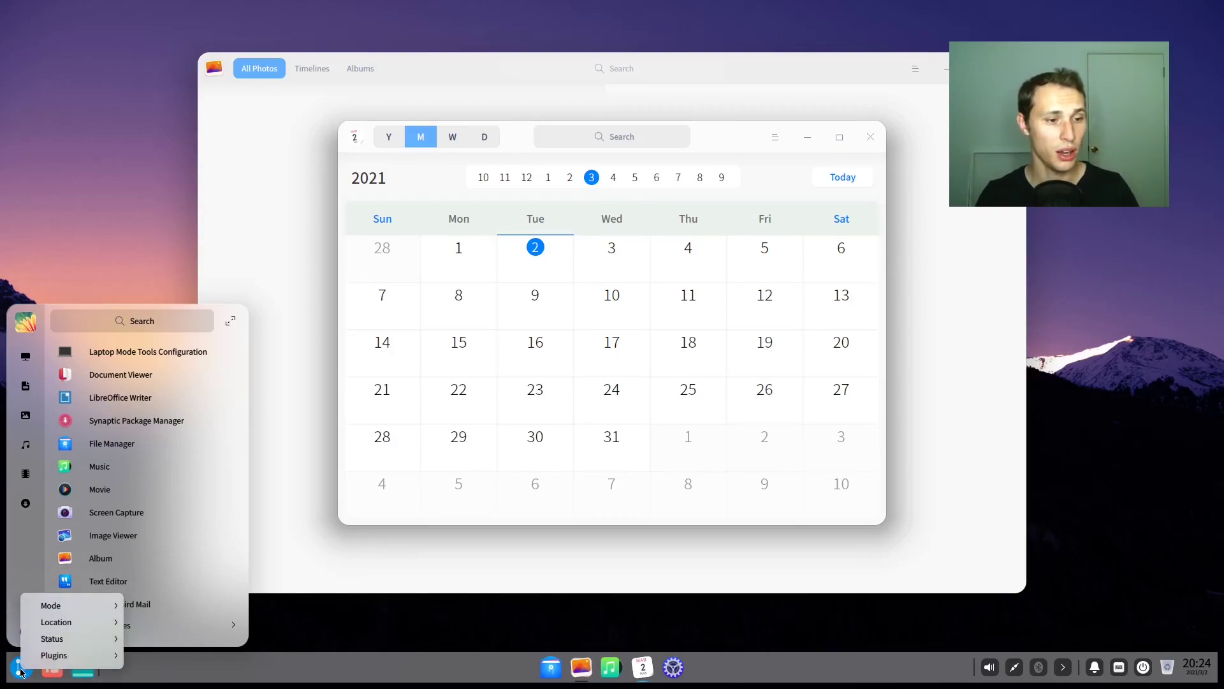
mouse_move(46, 660)
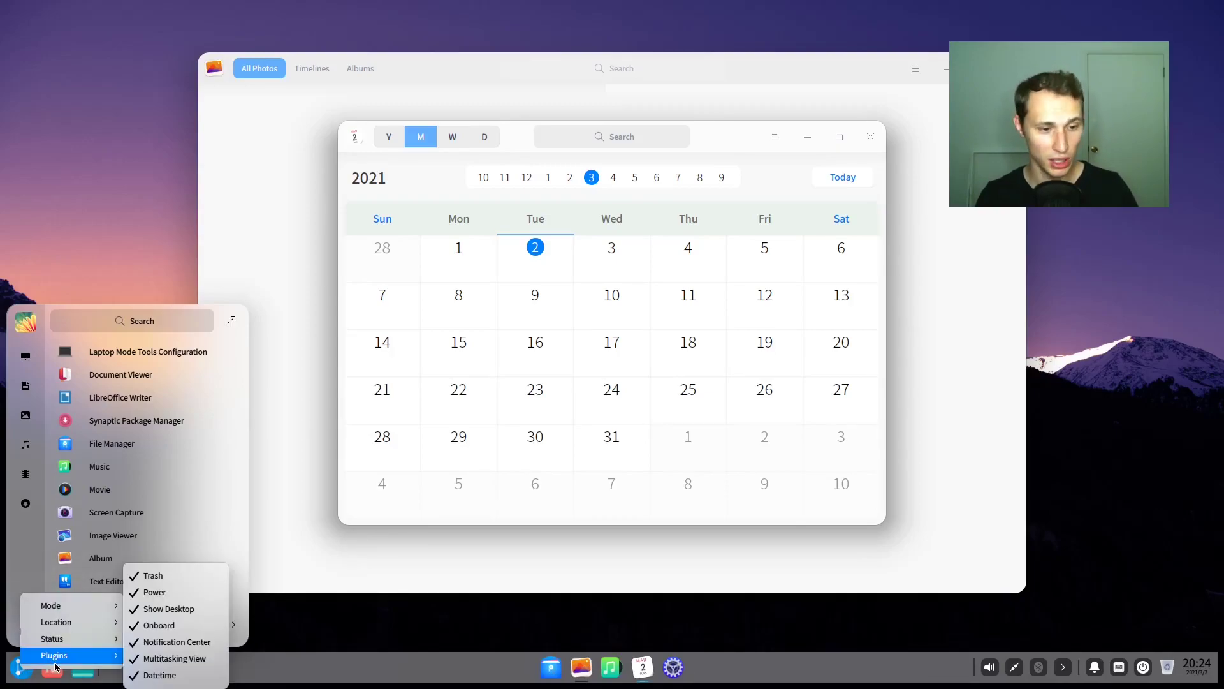
mouse_move(111, 644)
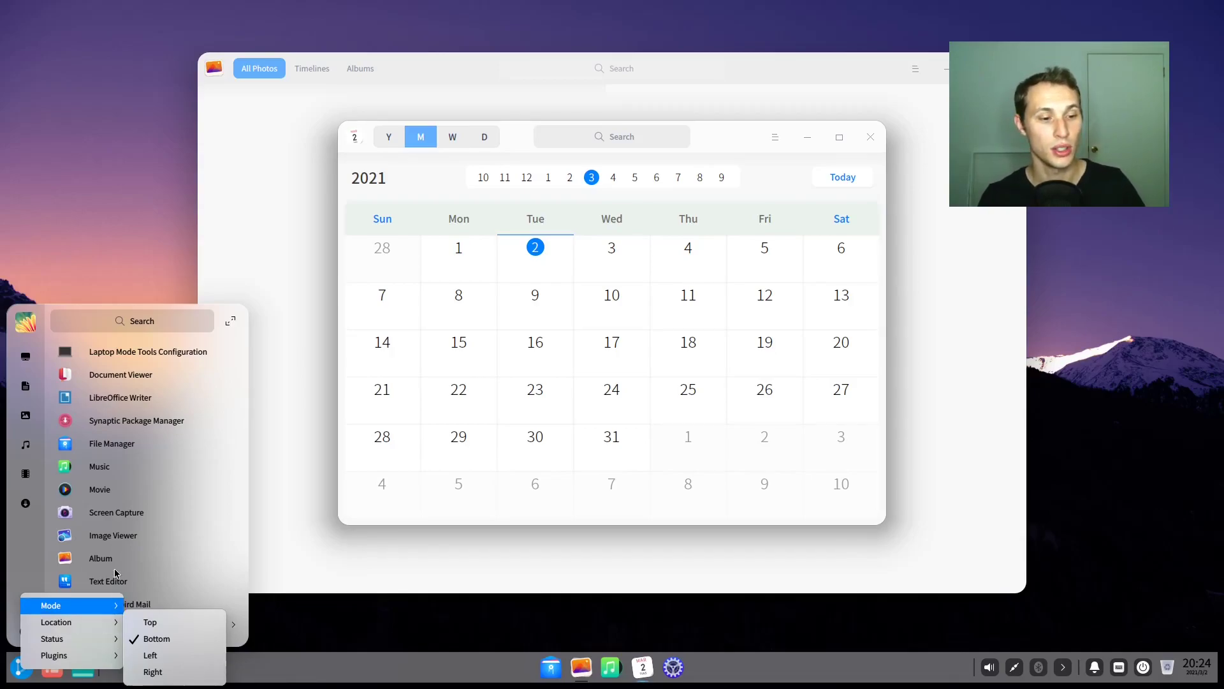
mouse_move(94, 602)
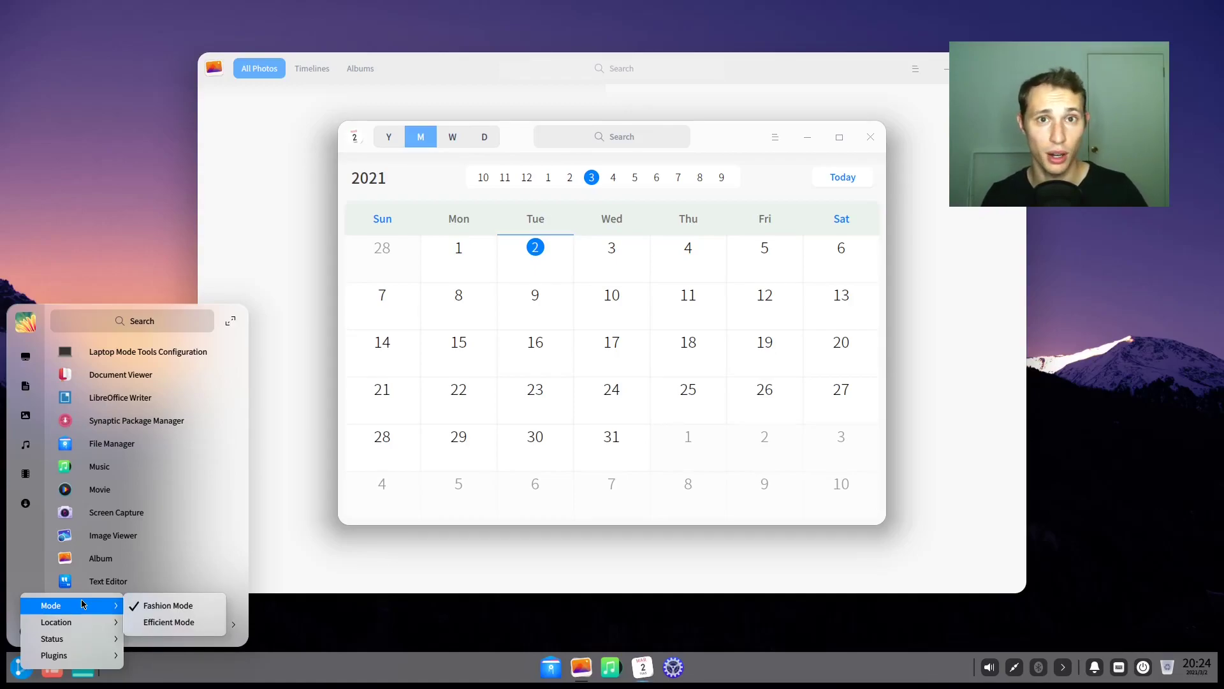
click(169, 621)
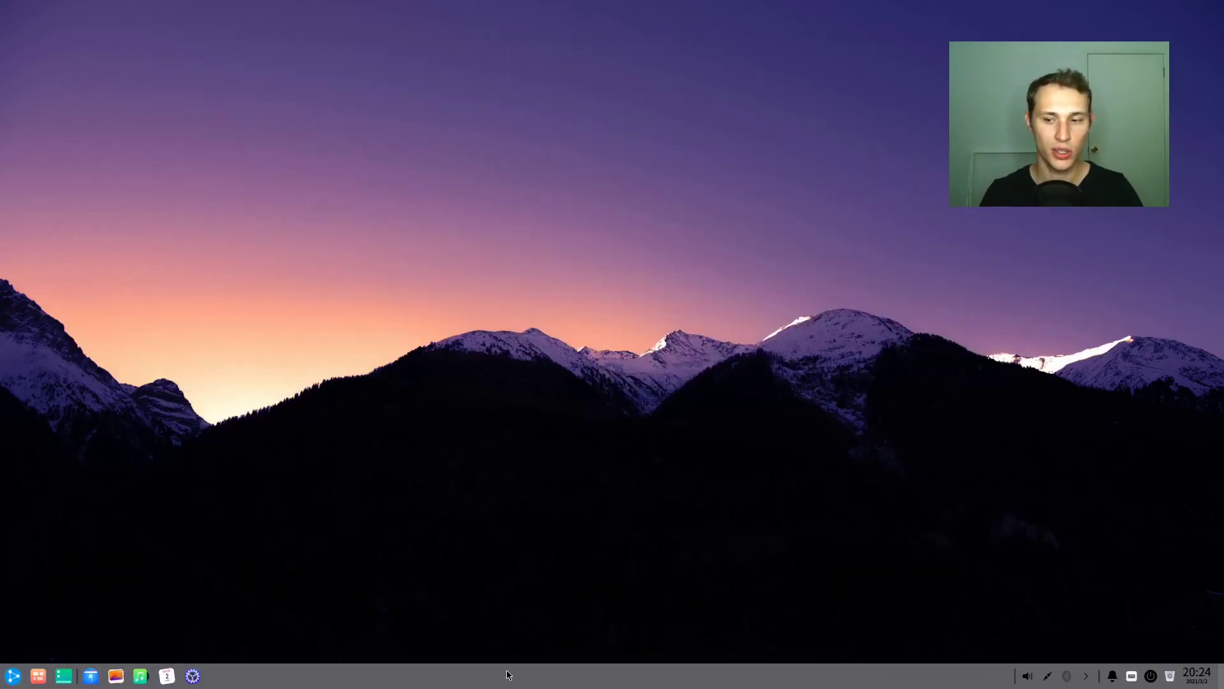
Move the taskbar to the left screen edge with Location > Left.
click(13, 675)
right_click(14, 670)
mouse_move(91, 637)
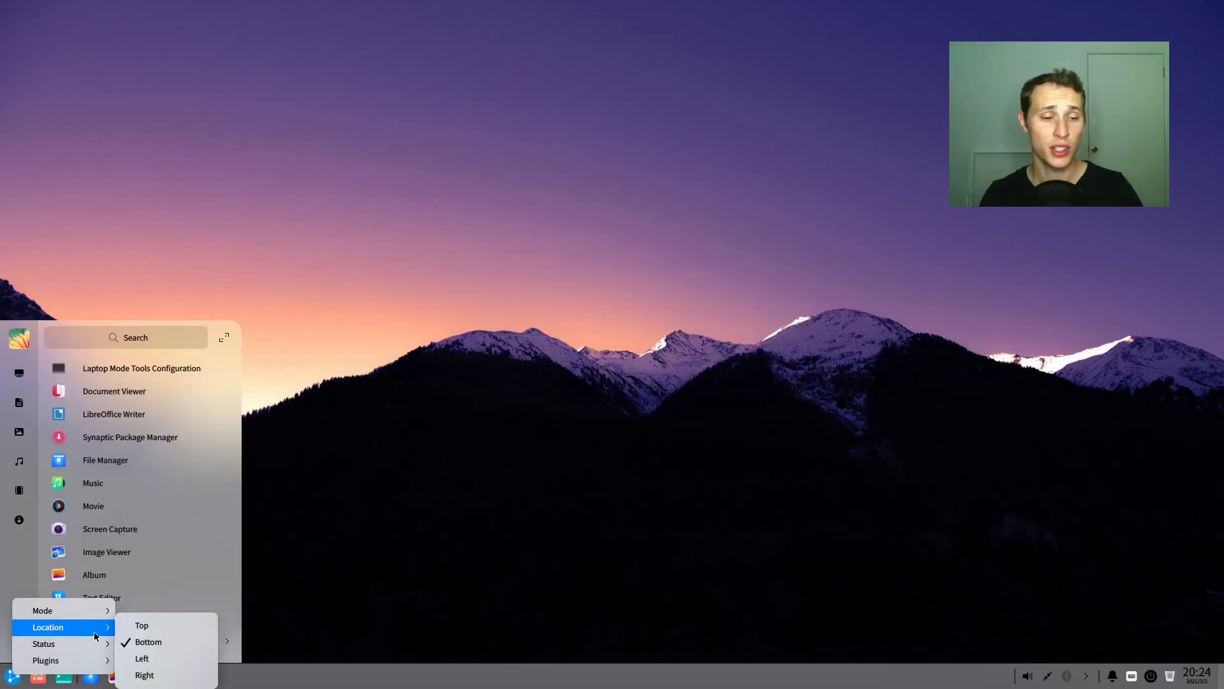
click(159, 658)
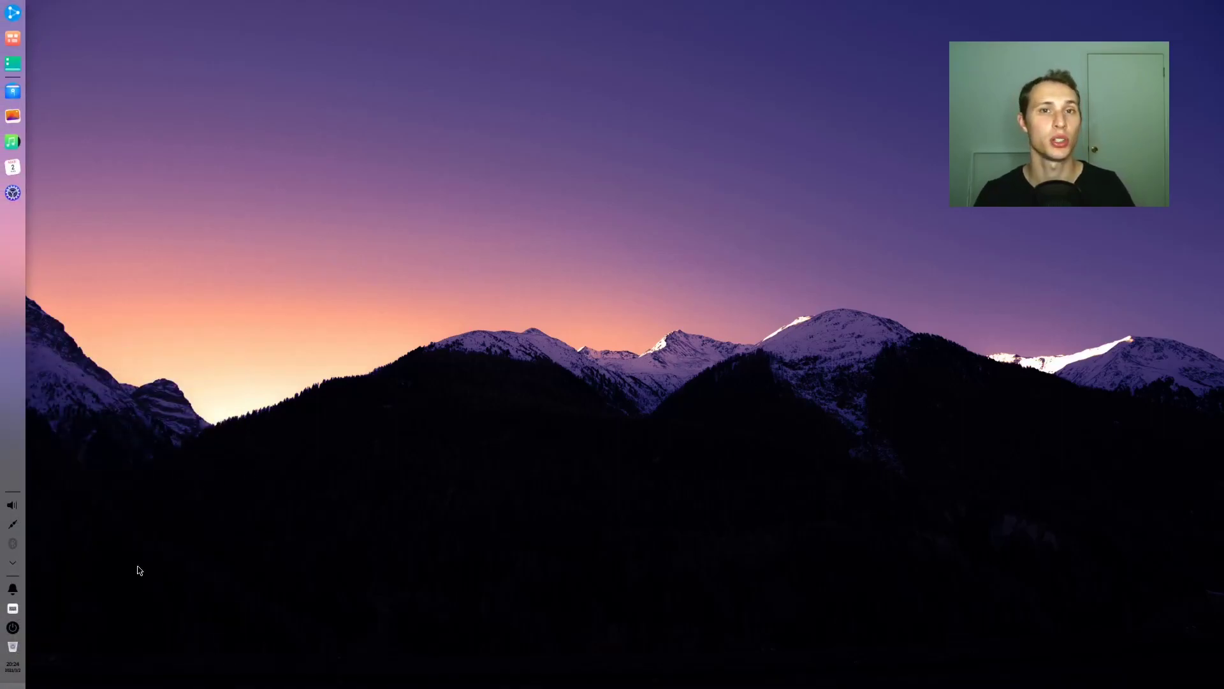
Open the app launcher and expand it to full-screen mode.
click(12, 12)
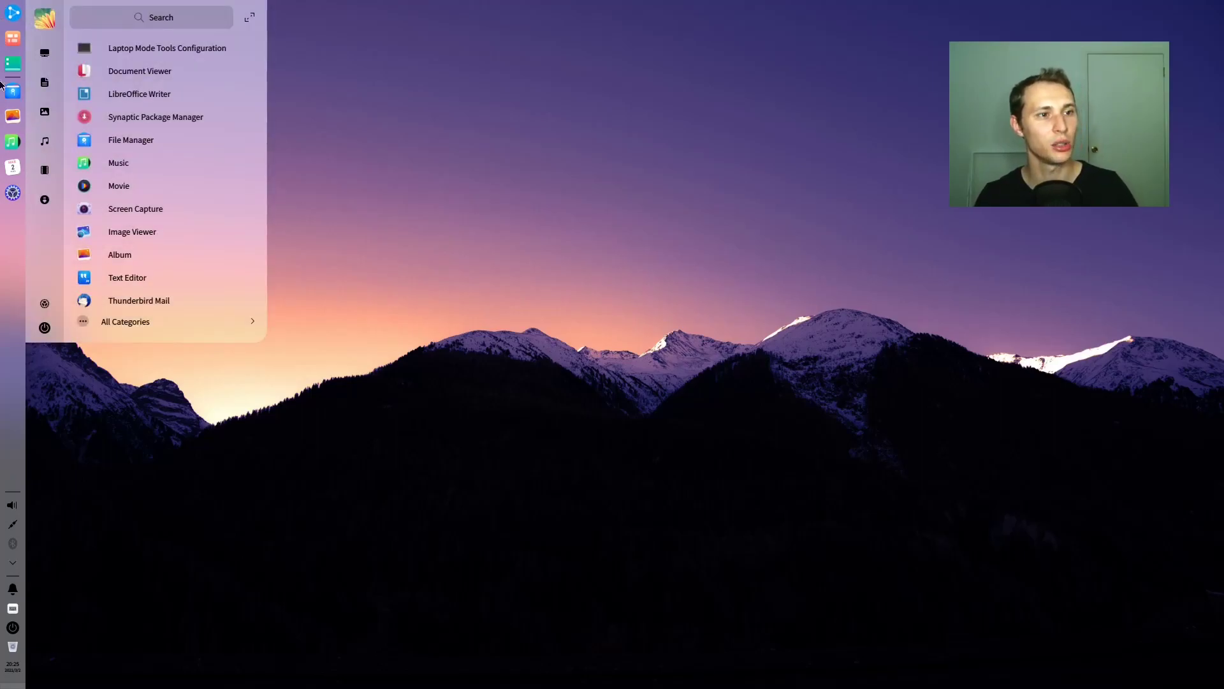
click(10, 253)
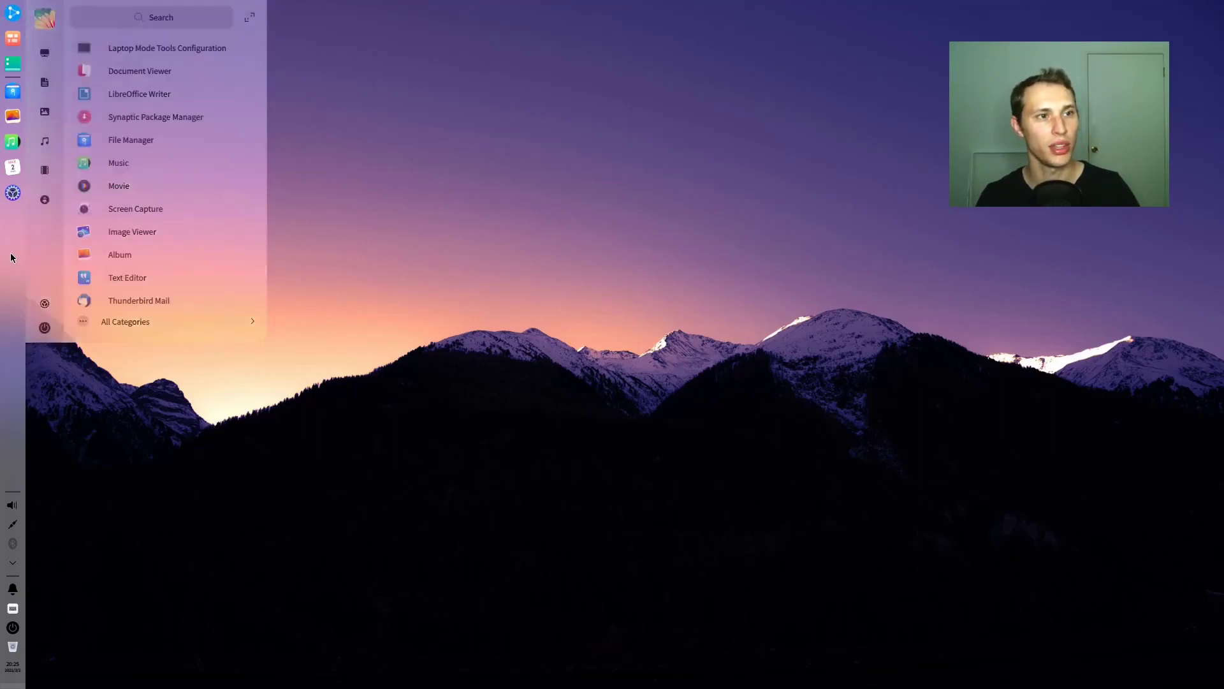
click(14, 14)
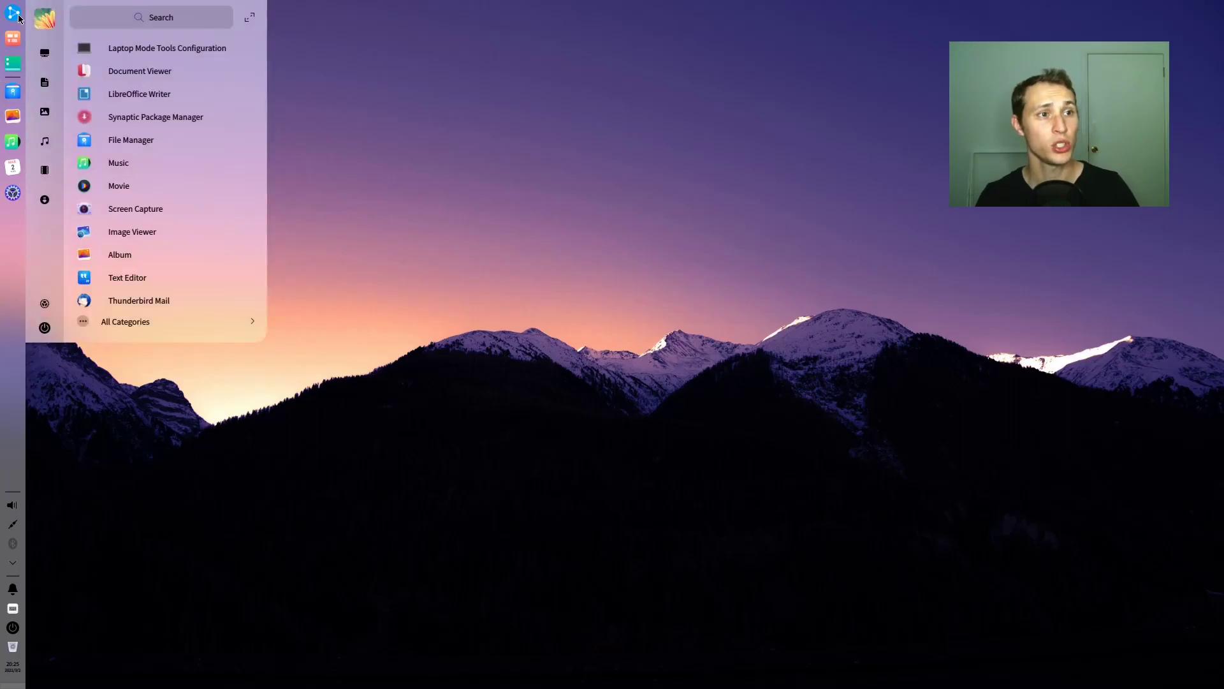
click(252, 18)
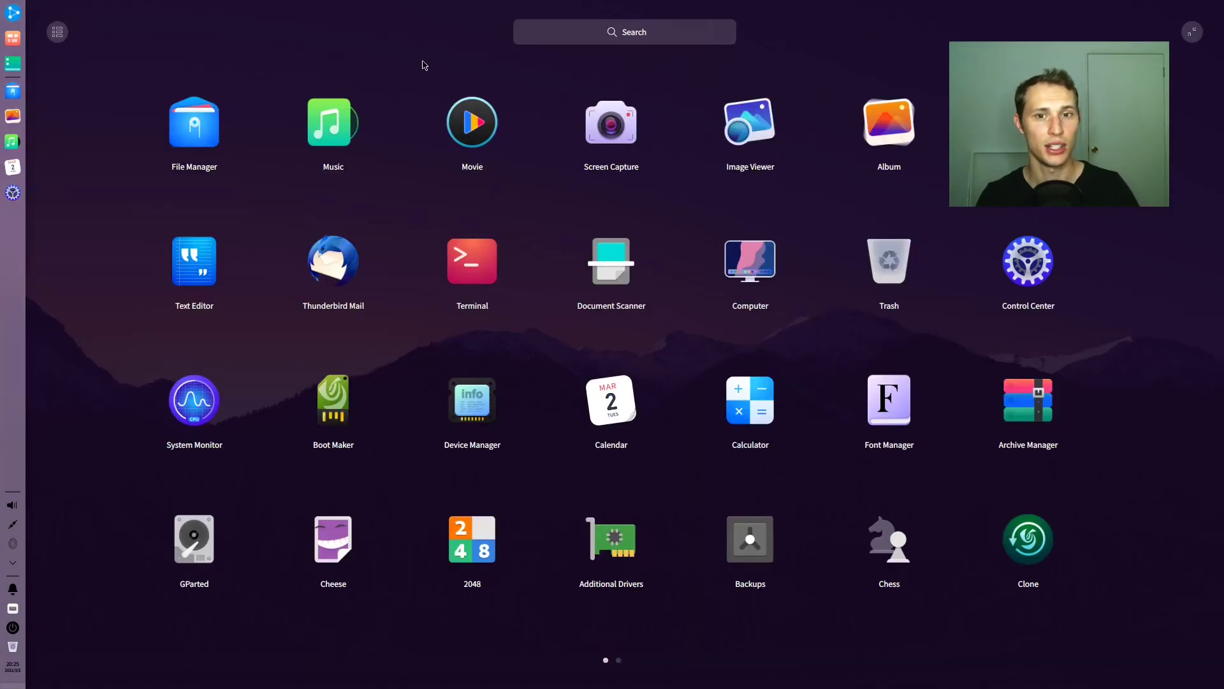
Scroll through both pages of the full-screen launcher's app grid.
scroll(580, 478, down, 1)
scroll(579, 478, up, 1)
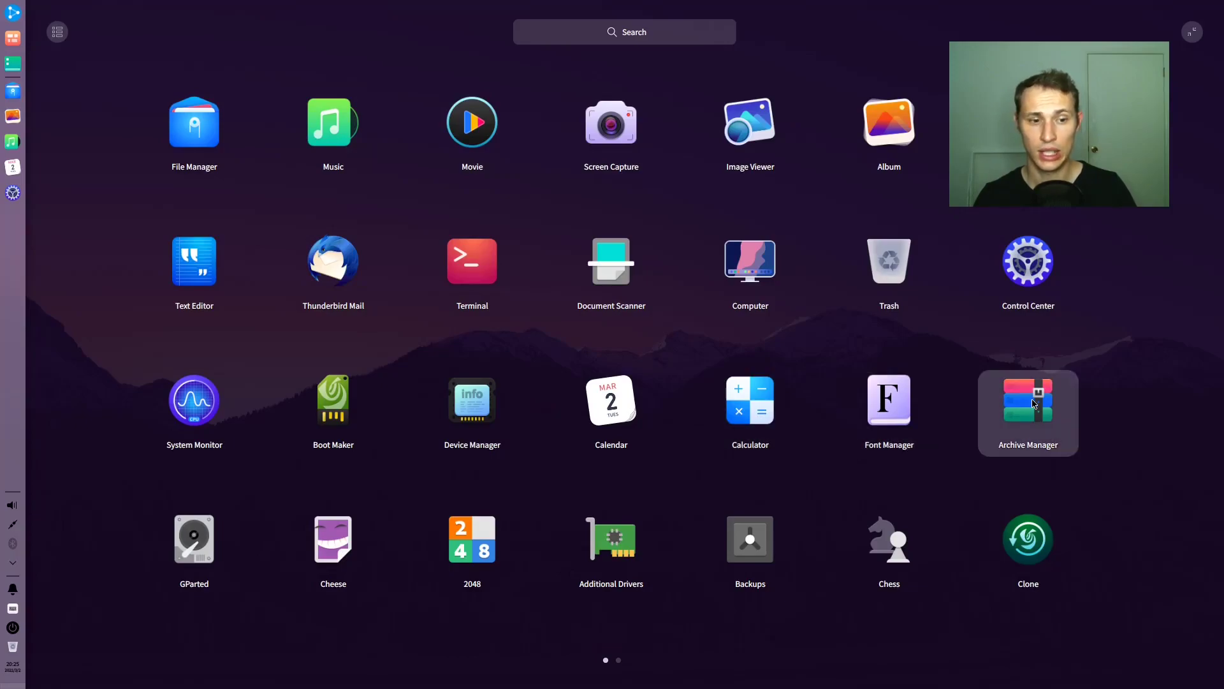
scroll(1034, 406, down, 1)
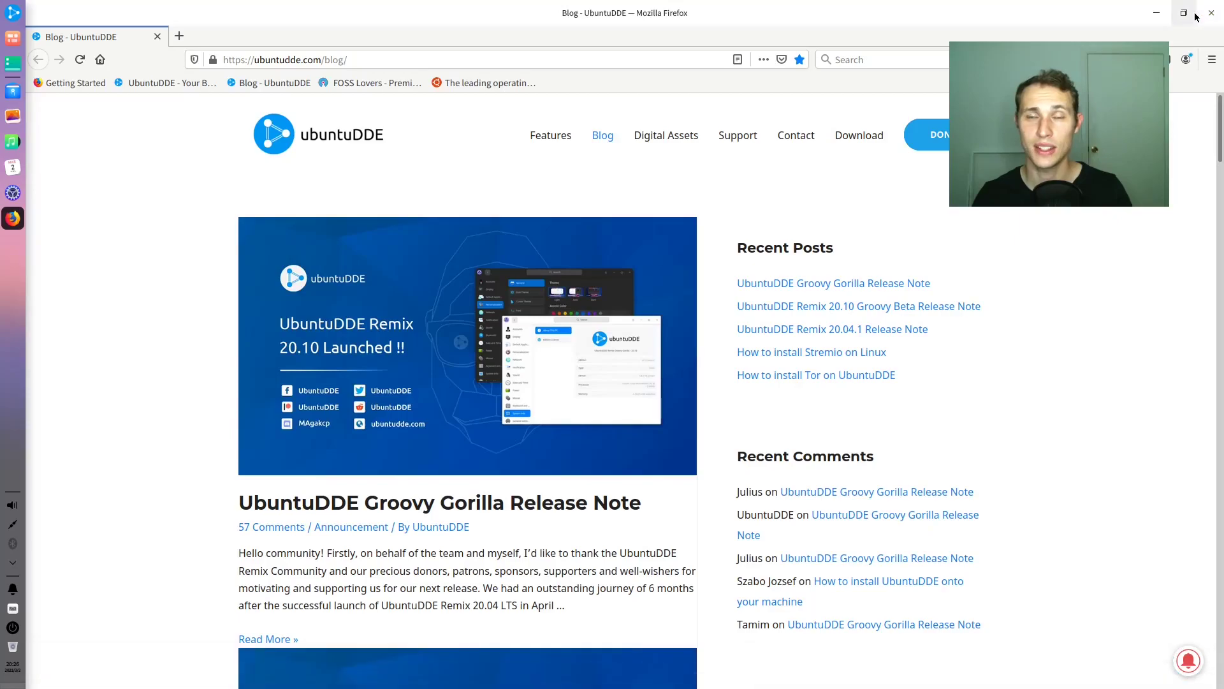
Restore Firefox to a smaller window and open the full-screen app launcher.
double_click(719, 11)
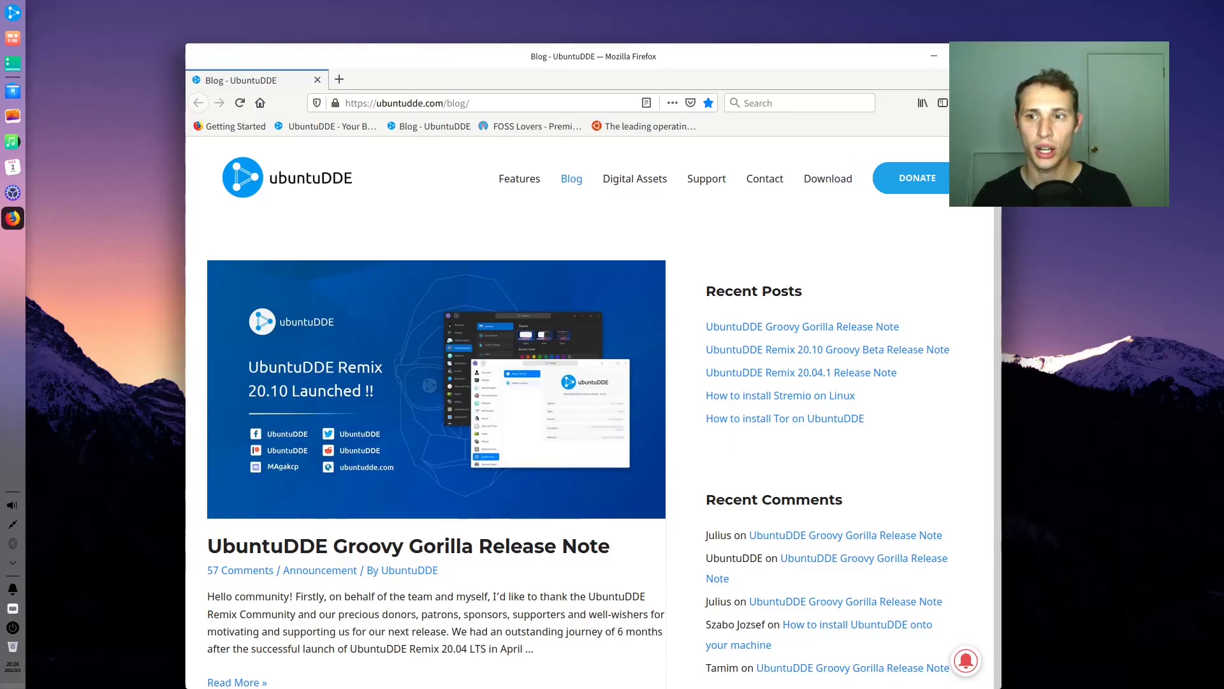
click(13, 12)
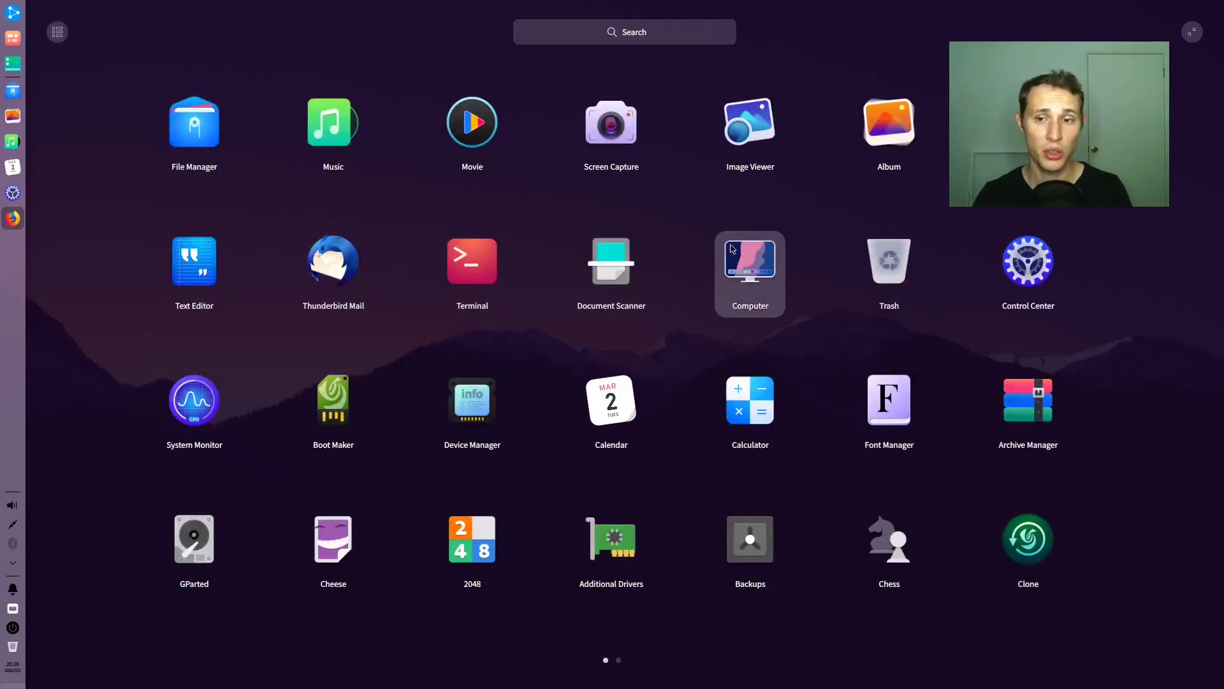
Check System Monitor's Services and Processes lists, then close it and Firefox.
click(229, 121)
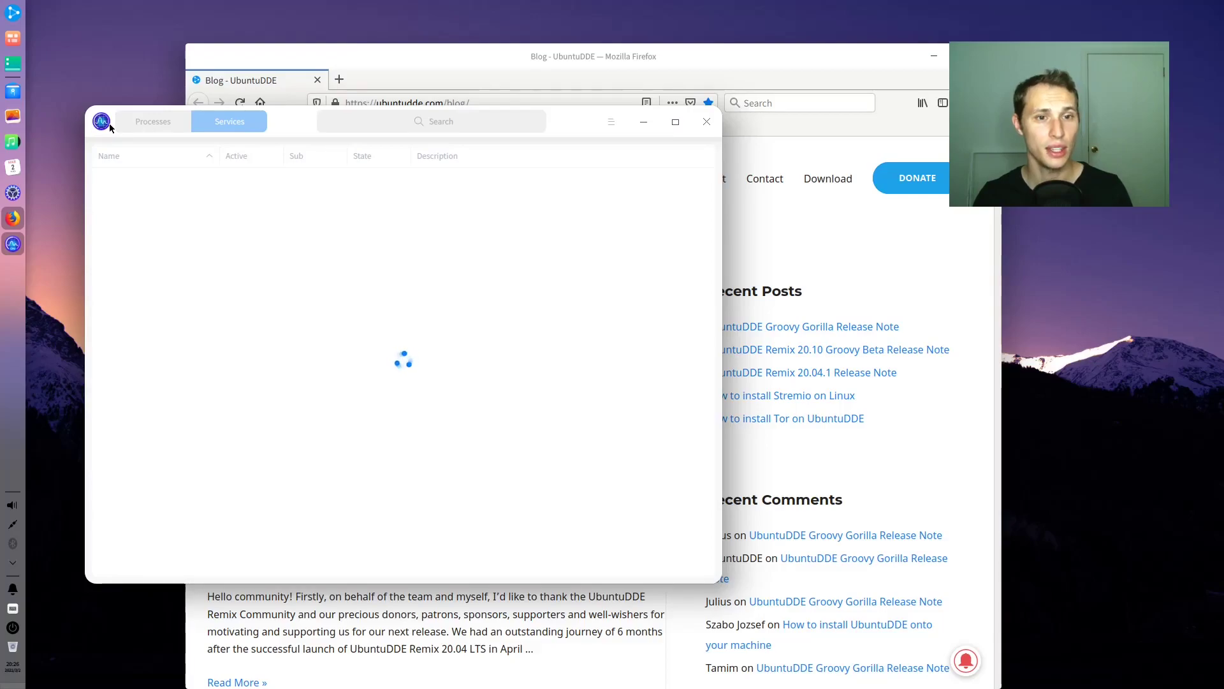
drag(579, 121, 635, 102)
click(210, 103)
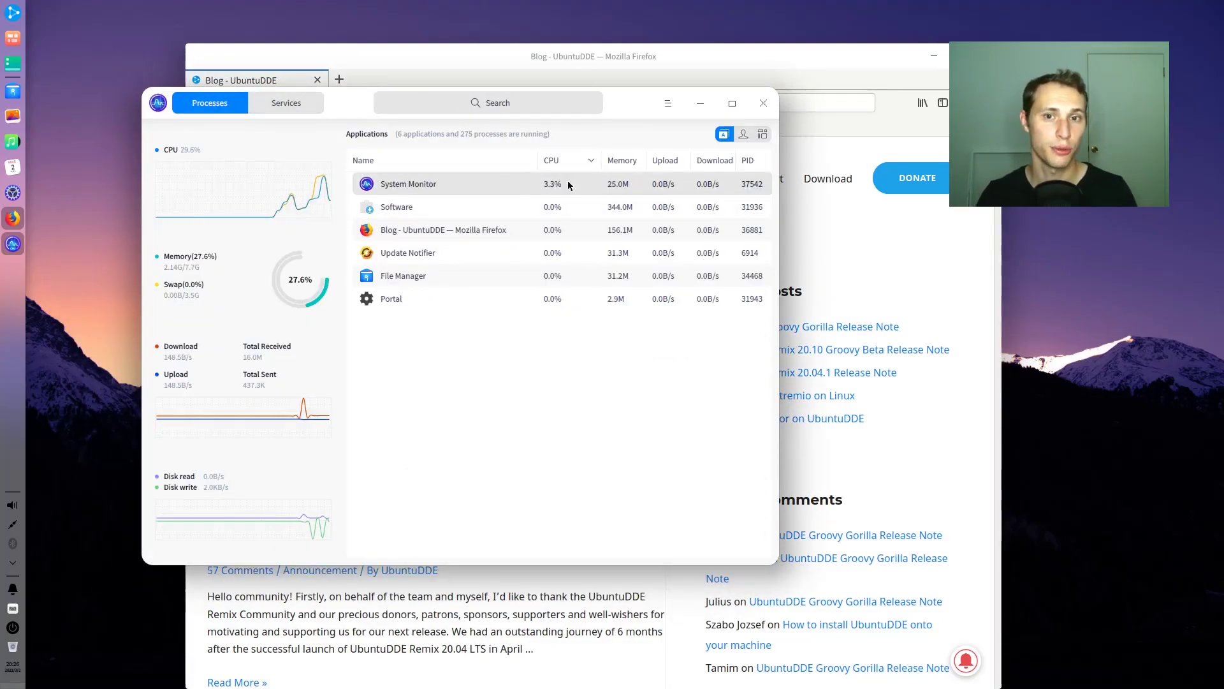
drag(600, 101, 558, 92)
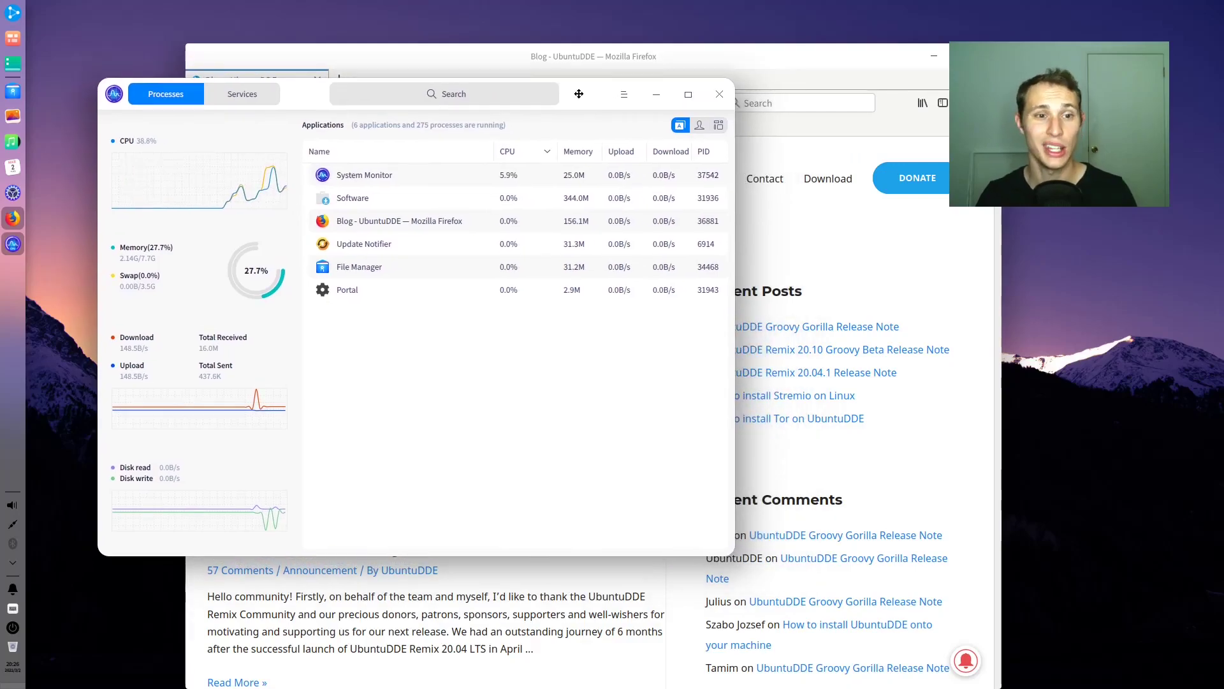
click(721, 93)
key(alt+F4)
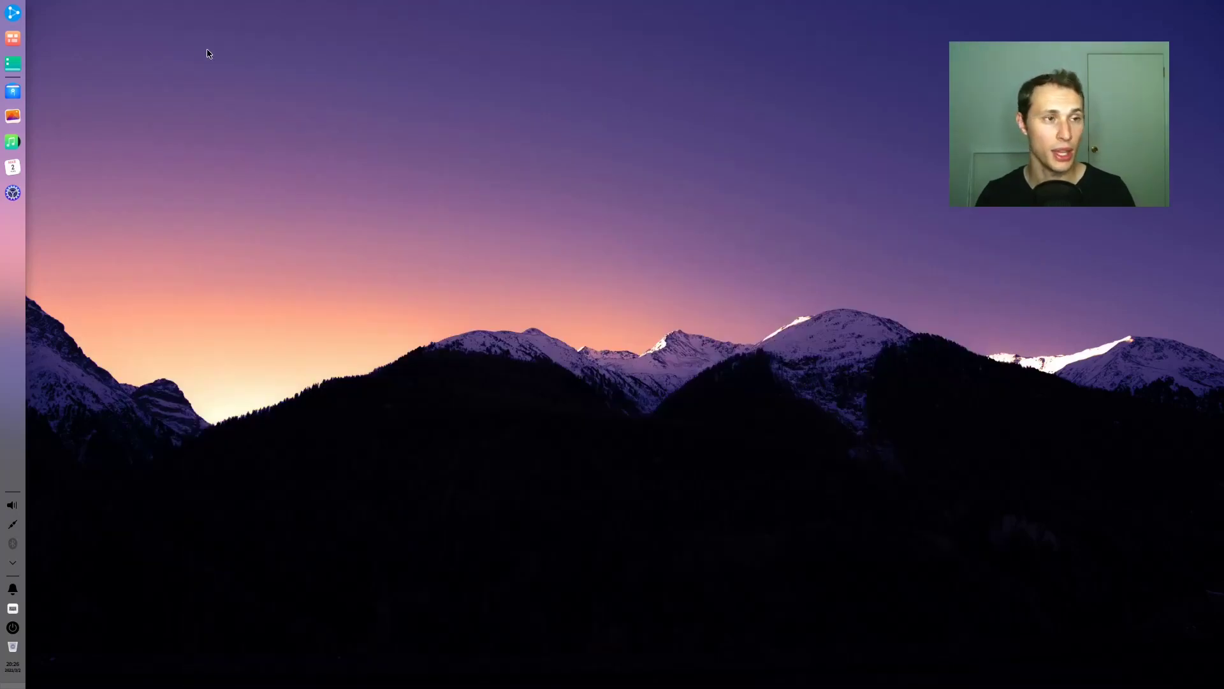
click(11, 12)
scroll(555, 344, down, 1)
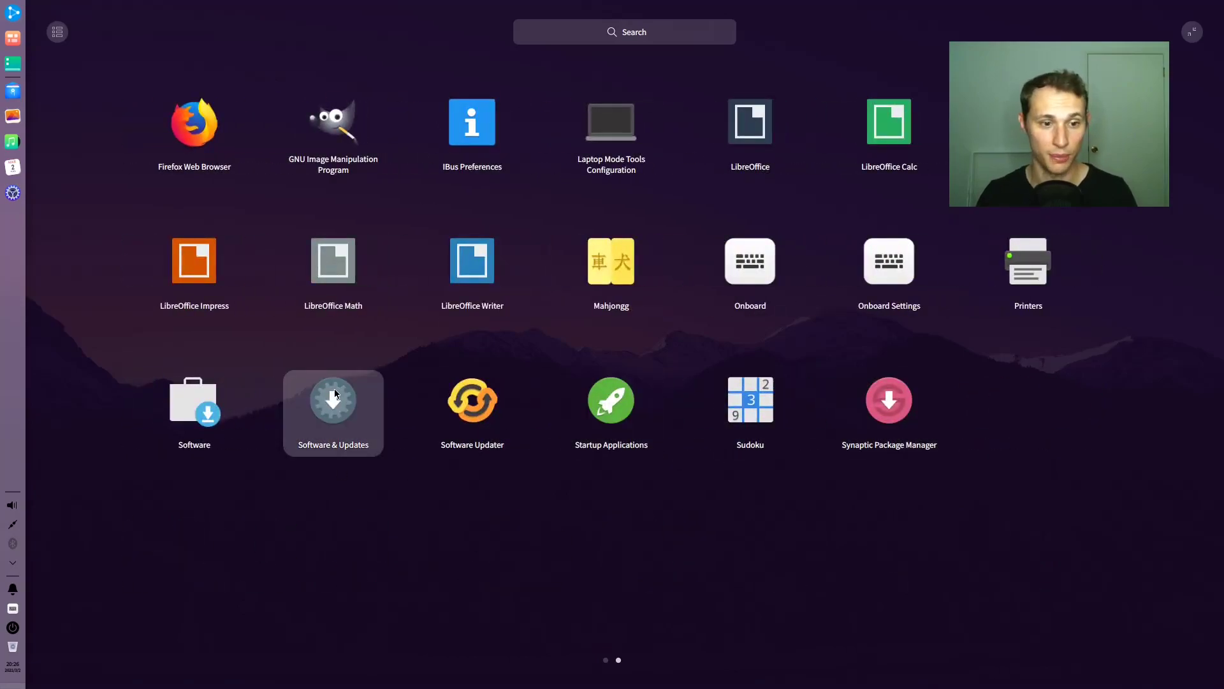
click(332, 393)
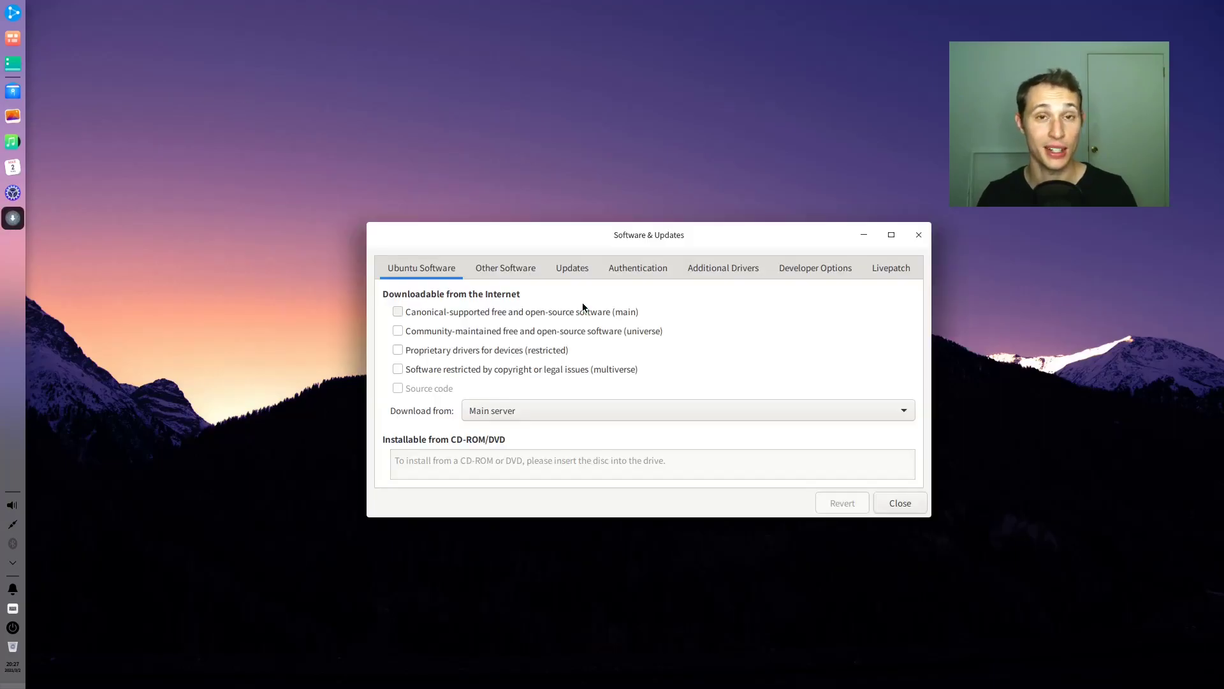
drag(614, 239, 572, 201)
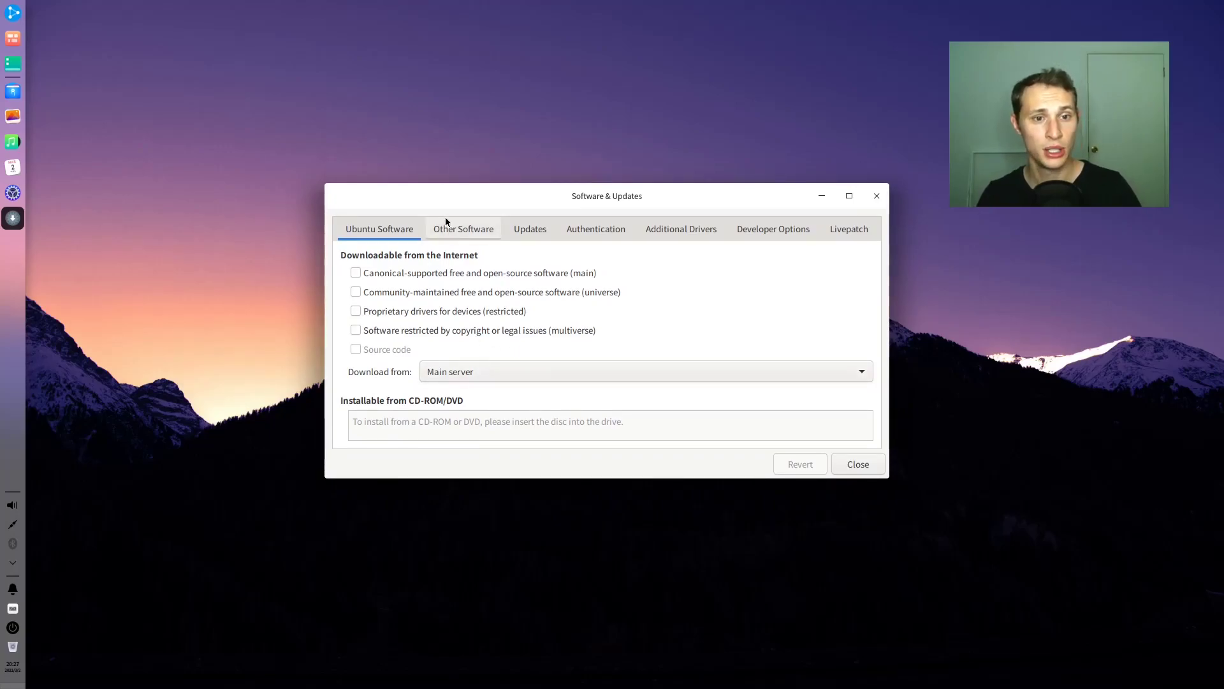
click(463, 225)
scroll(548, 363, down, 3)
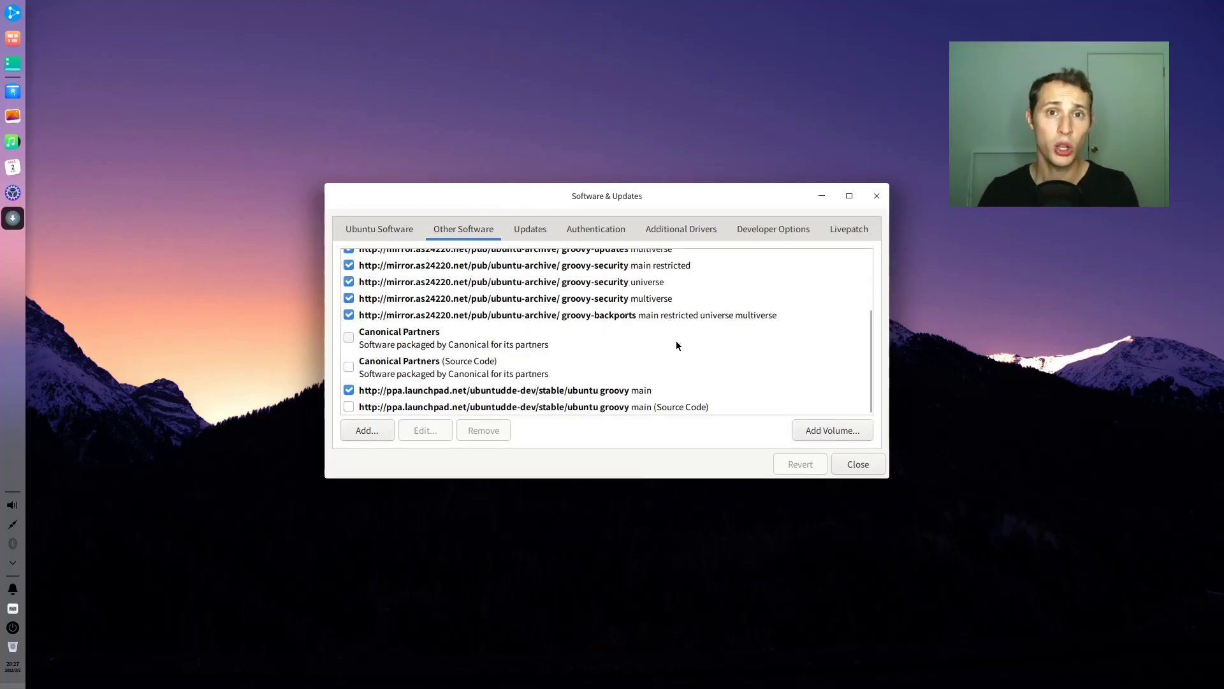
click(850, 464)
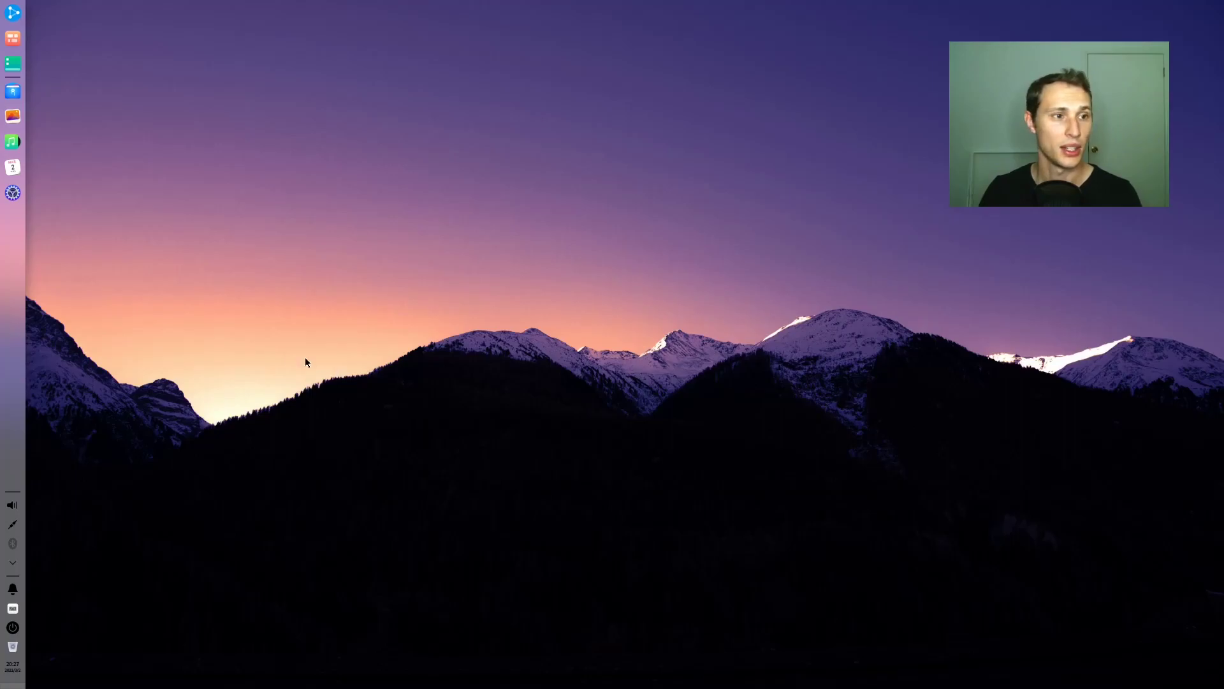
click(14, 14)
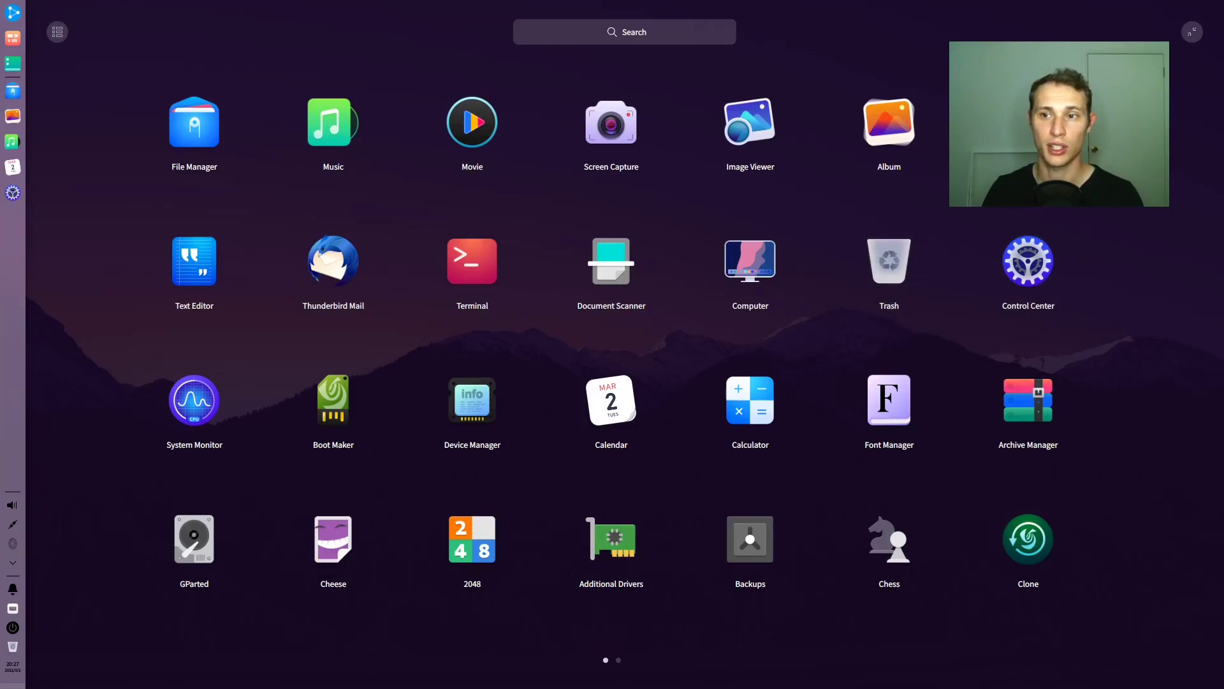
click(797, 191)
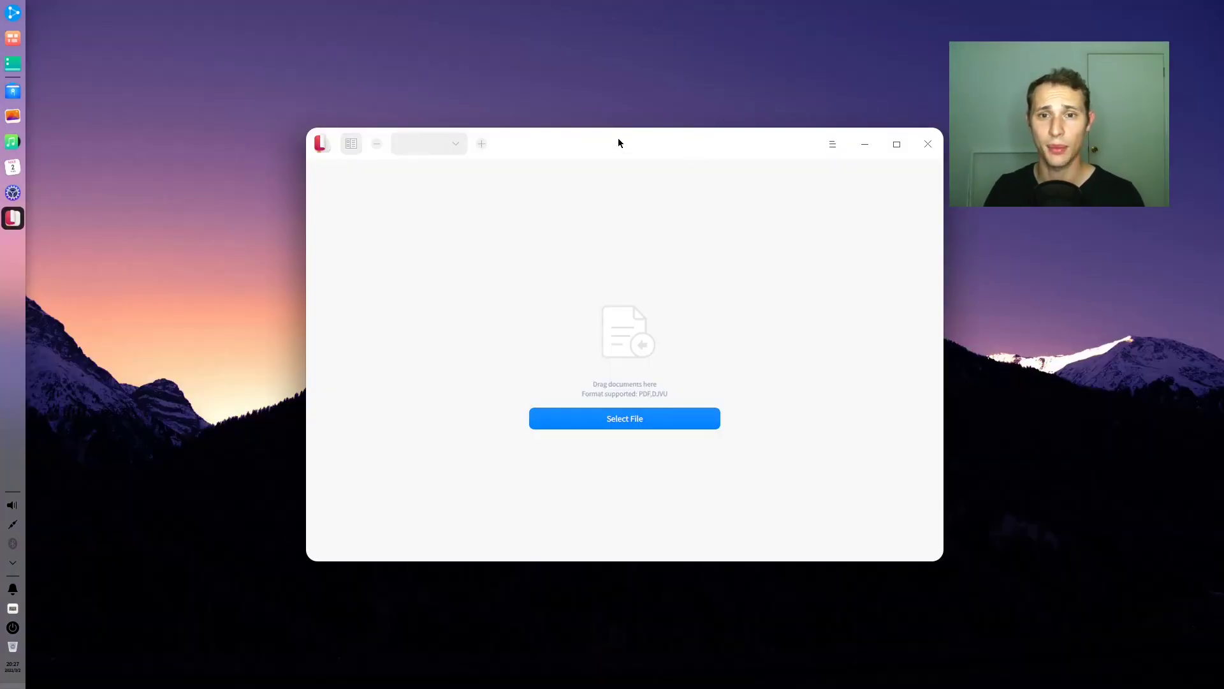
drag(617, 143, 563, 142)
click(775, 144)
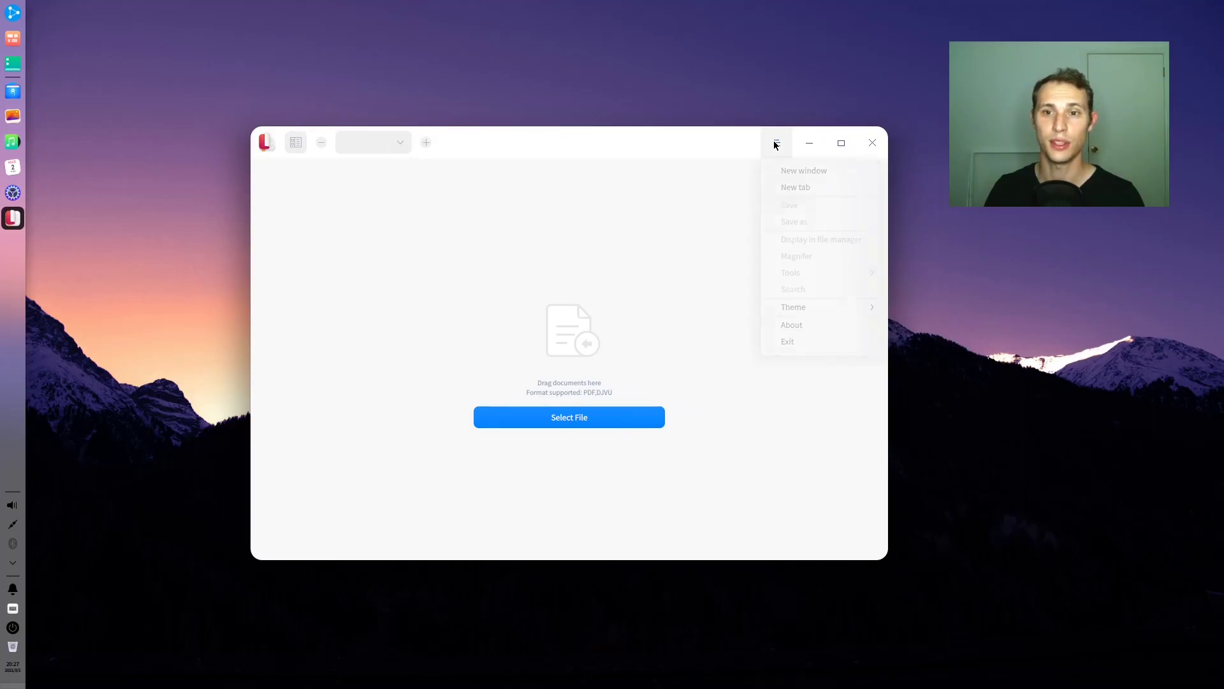
click(775, 145)
drag(759, 147, 740, 149)
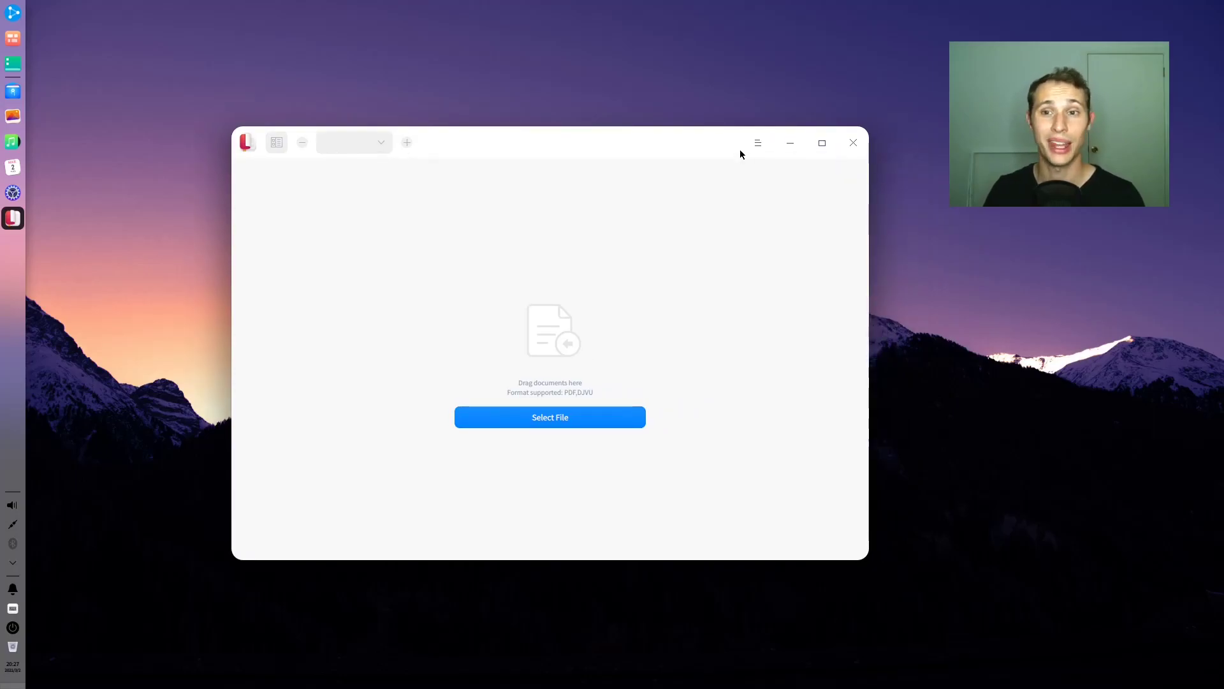
click(854, 143)
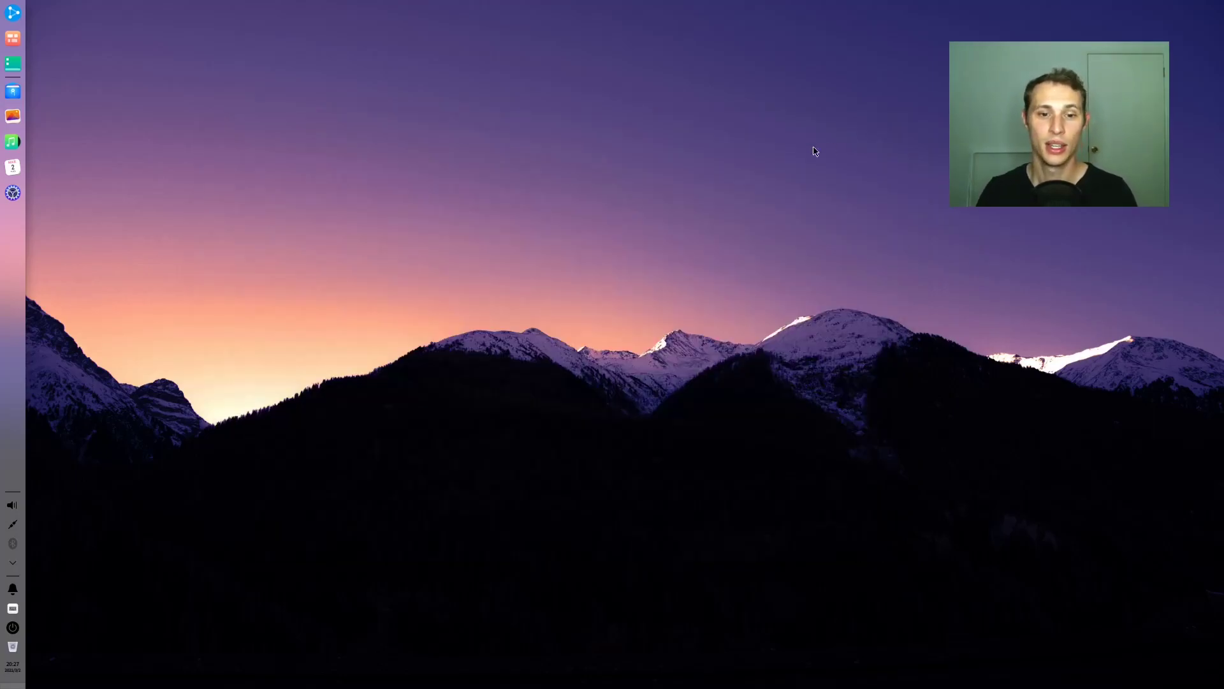